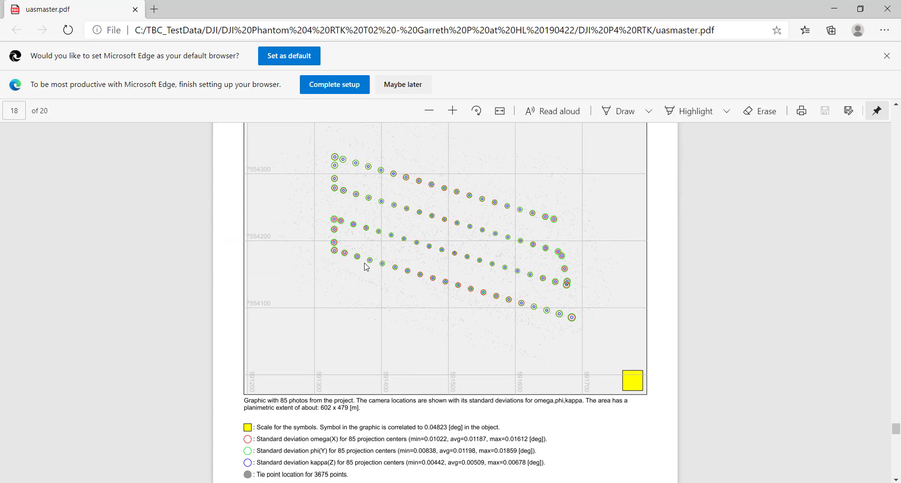
# Read the remaining report graphics on camera standard deviations and GNSS residuals through page 20, and close the report
pyautogui.scroll(-6, 437, 276)
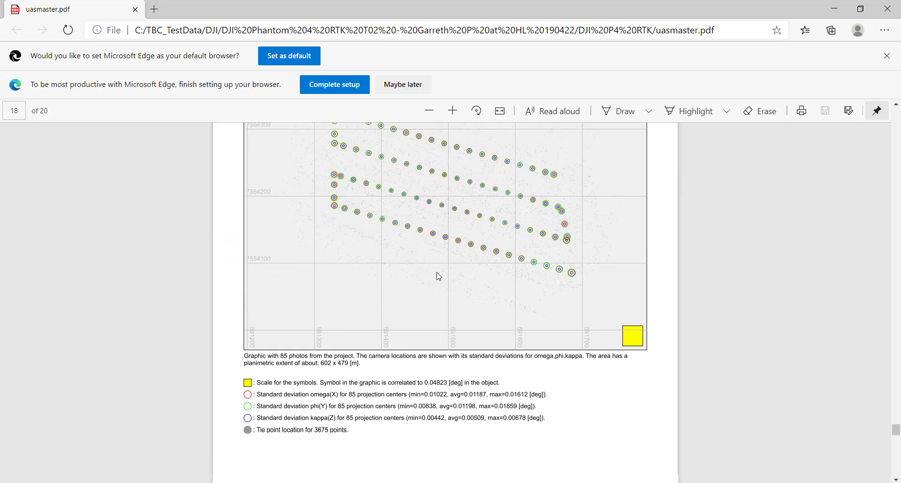
pyautogui.scroll(-4, 417, 267)
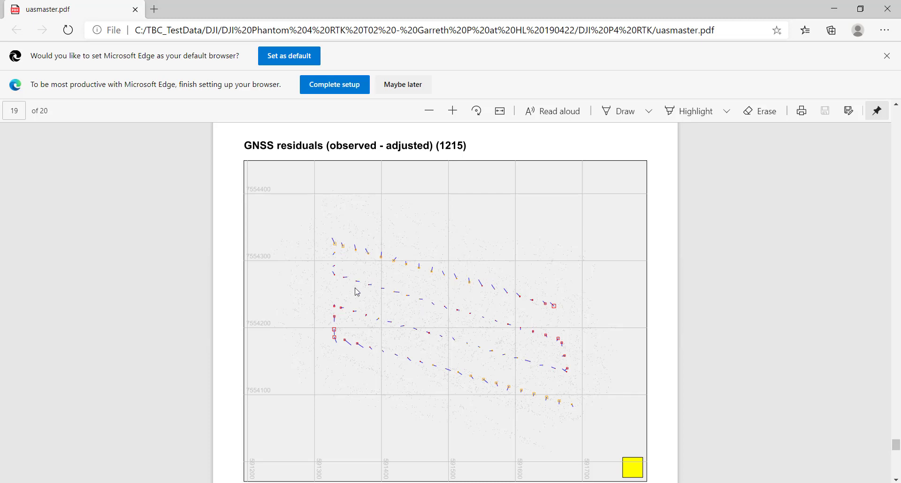
pyautogui.scroll(-10, 399, 320)
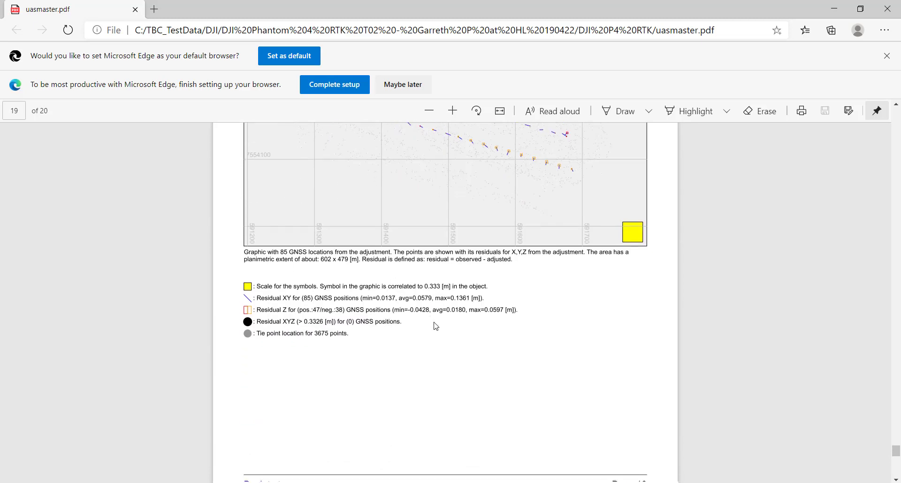
pyautogui.scroll(-6, 436, 325)
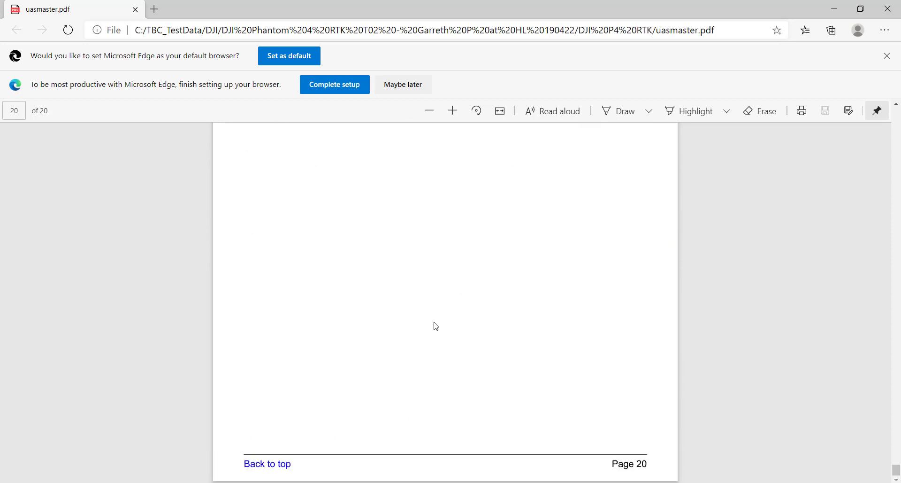
pyautogui.click(887, 8)
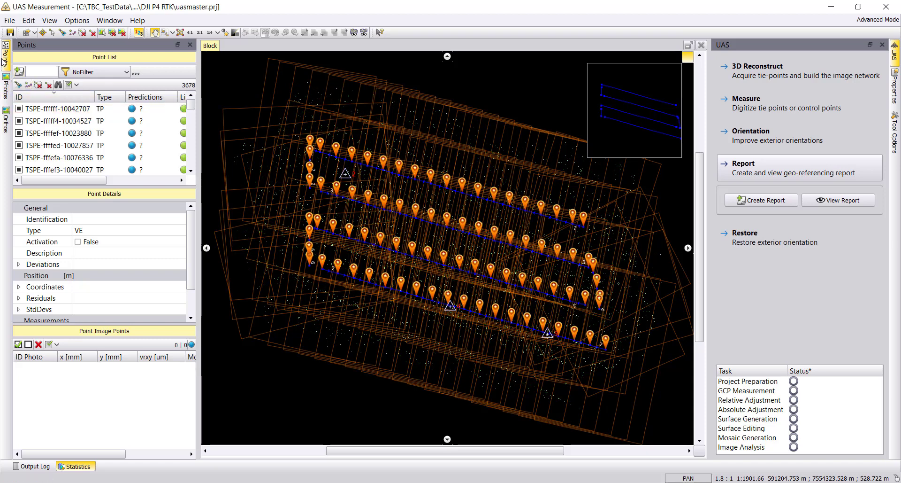
# Filter the point list to GCPonly and display control points 5, 4 and 2 in their aerial images
pyautogui.click(94, 73)
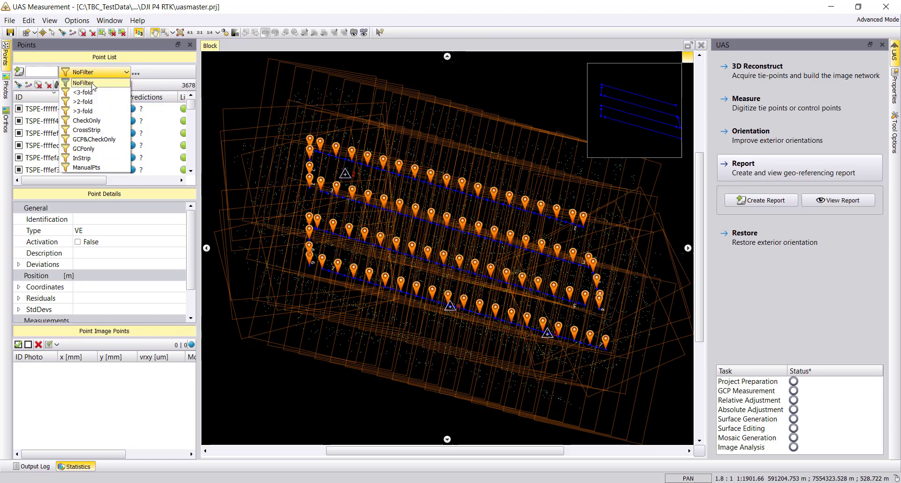
pyautogui.click(94, 150)
pyautogui.doubleClick(43, 109)
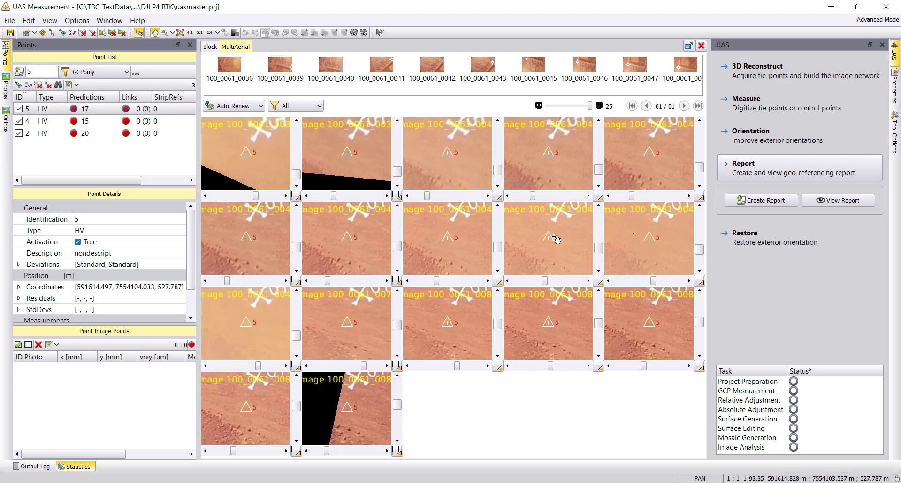
pyautogui.click(100, 121)
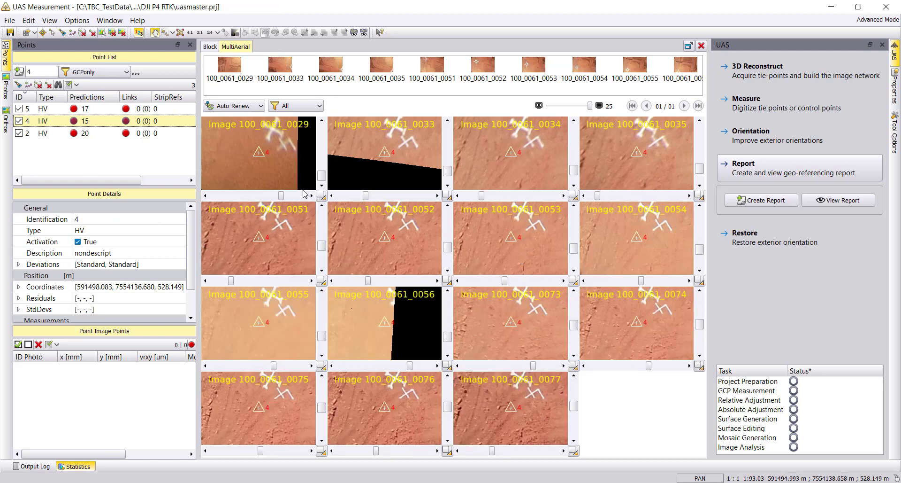
pyautogui.click(89, 133)
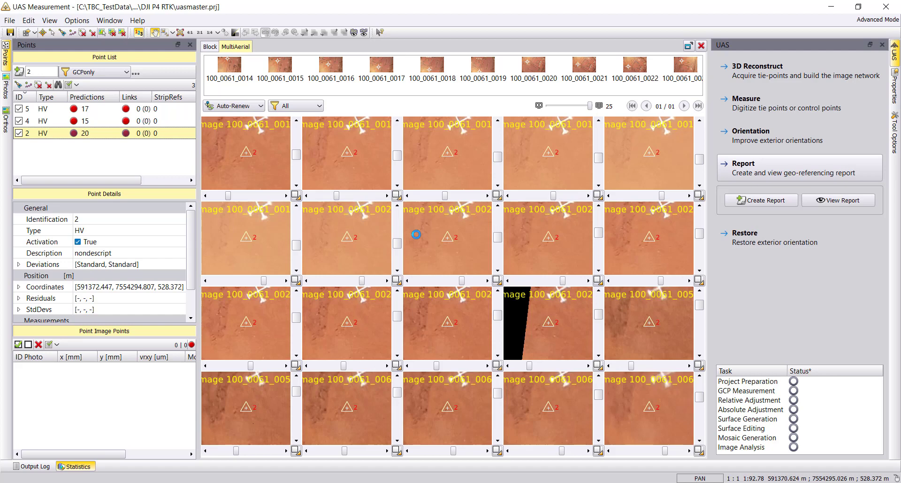
# Inspect the control point locations in the block overview and return to the aerial images of point 2
pyautogui.click(209, 46)
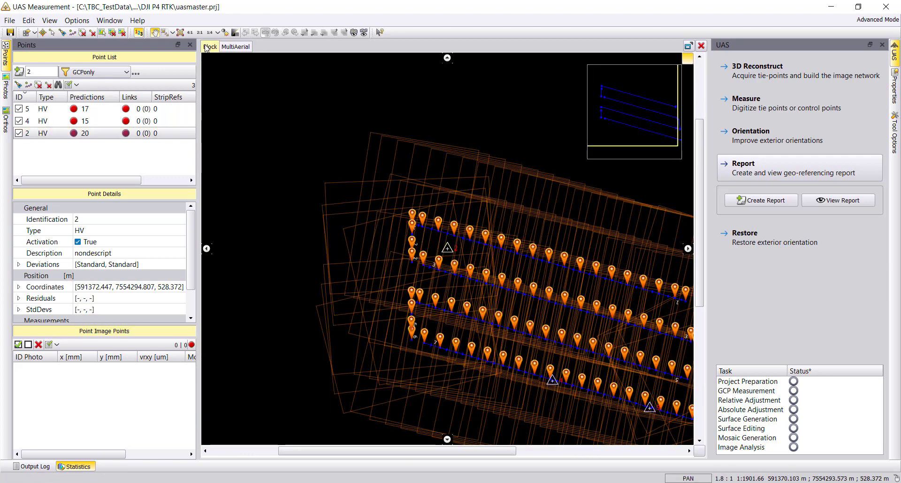
pyautogui.moveTo(542, 274); pyautogui.dragTo(488, 195)
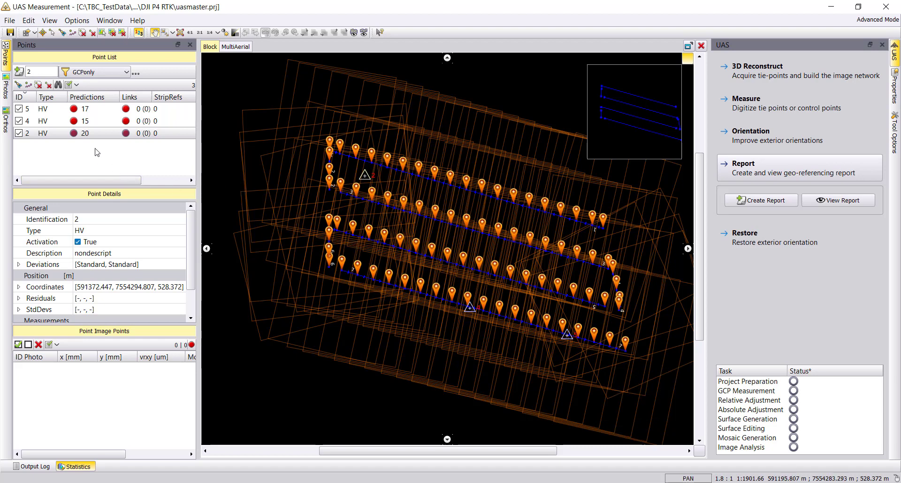
pyautogui.doubleClick(98, 134)
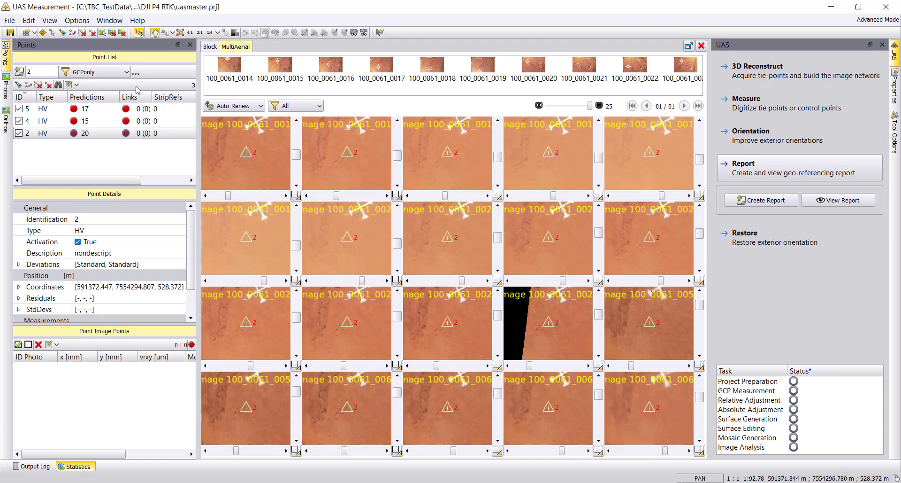
# Measure control point 2 at the centre of the white cross in images 100_0061_0014 and 100_0061_0015
pyautogui.click(43, 32)
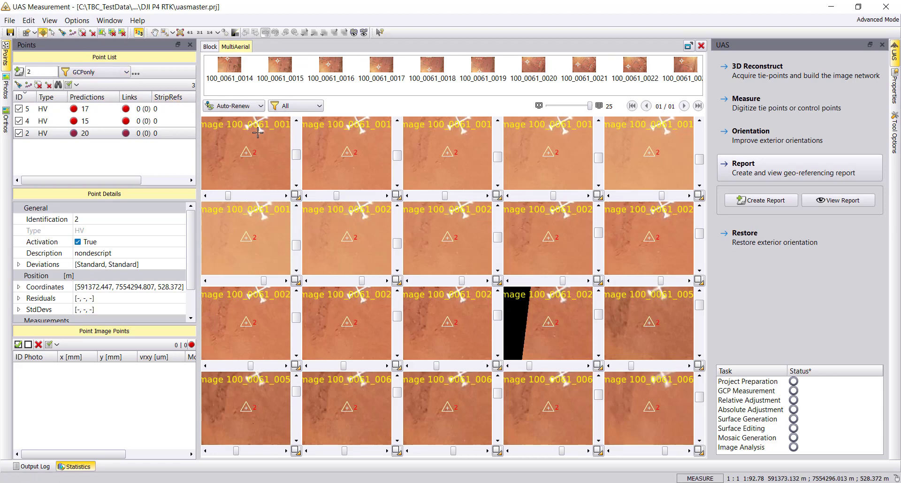
pyautogui.scroll(1, 255, 151)
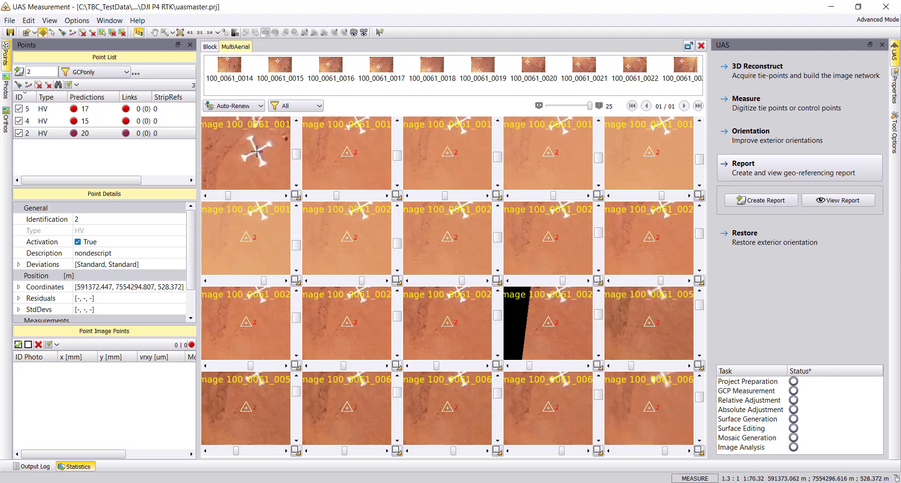
pyautogui.click(257, 150)
pyautogui.scroll(1, 350, 145)
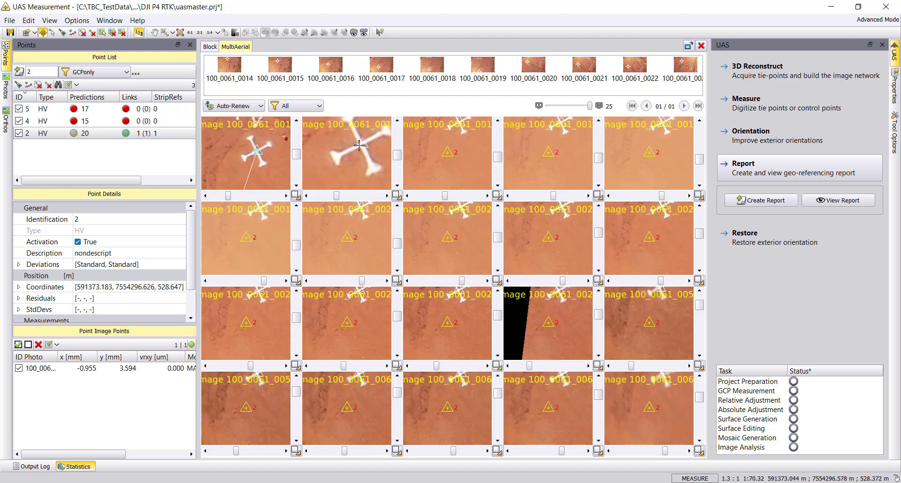
pyautogui.click(361, 144)
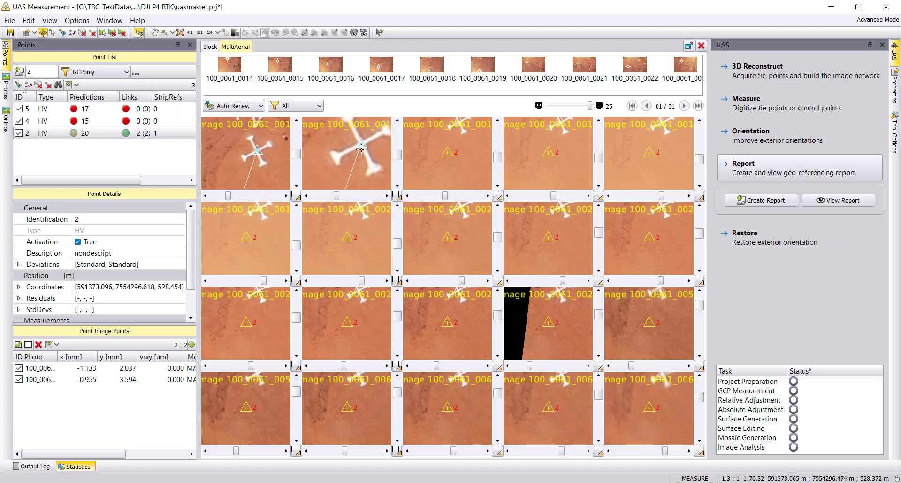
# Complement and refine point 2 by least-squares matching in the other images, and recentre the image views on it
pyautogui.rightClick(361, 144)
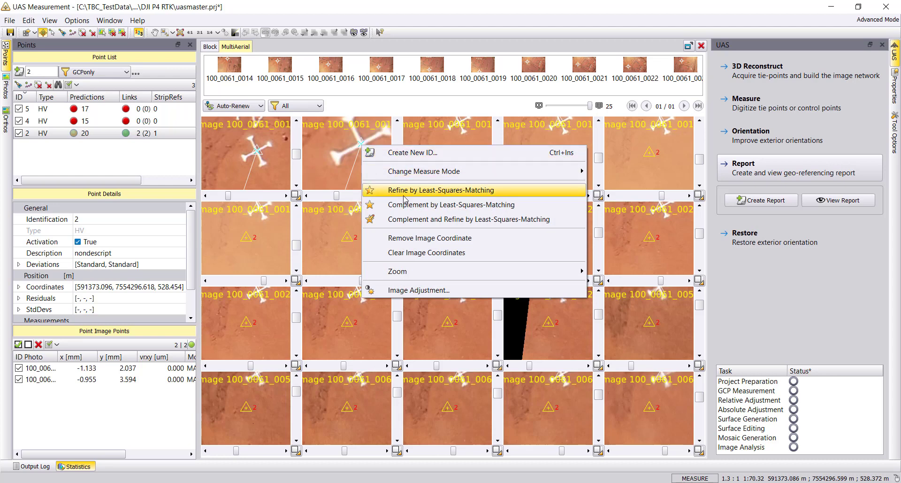
pyautogui.click(413, 219)
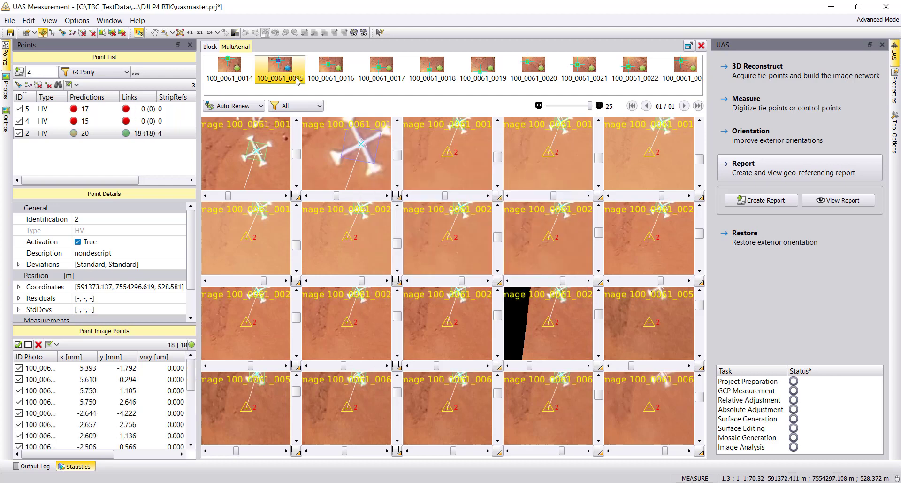
pyautogui.click(26, 32)
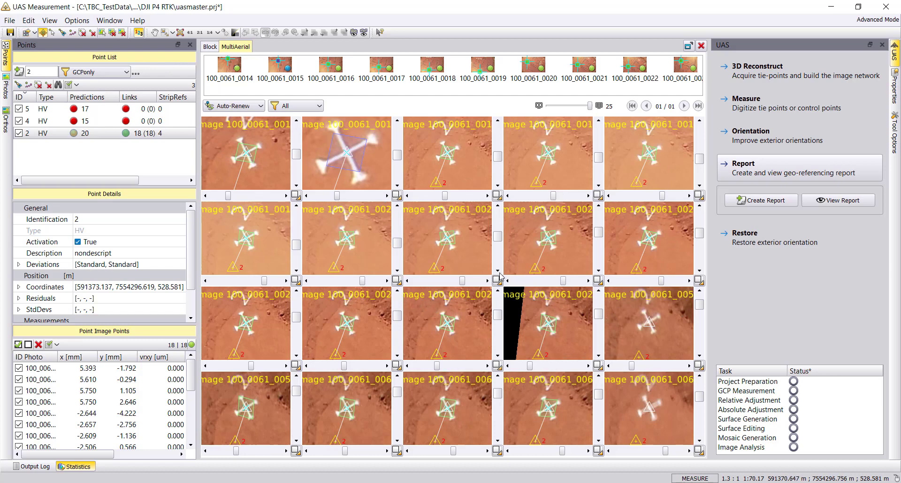
# Measure point 2 at the cross centre in the unmatched image at the end of the third row, and save the project
pyautogui.scroll(2, 659, 406)
pyautogui.scroll(1, 659, 405)
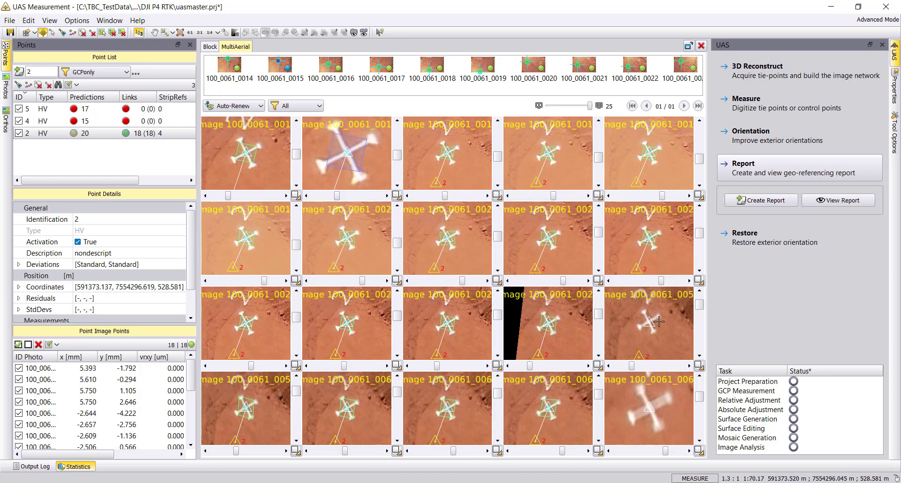
pyautogui.scroll(2, 660, 322)
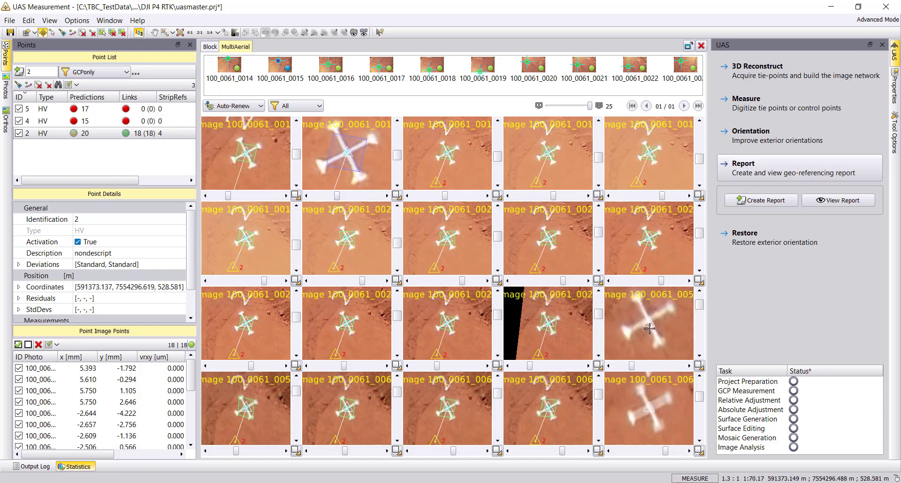
pyautogui.click(650, 322)
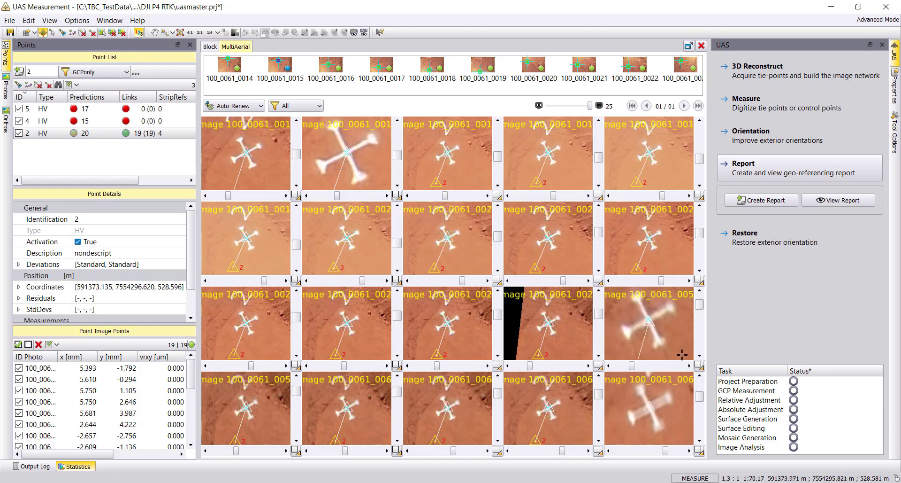
pyautogui.hotkey('ctrl', 's')
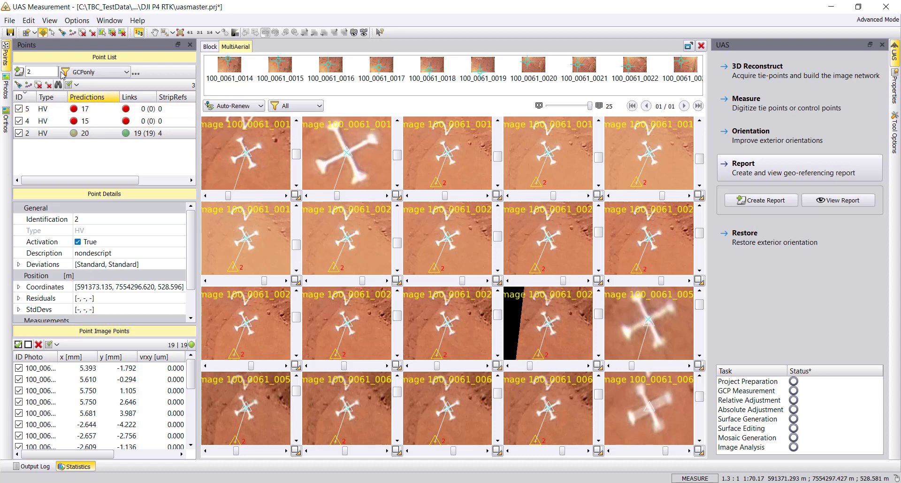
# View the orientation calibration parameters without starting the calibration, and exit UAS Measurement
pyautogui.click(754, 137)
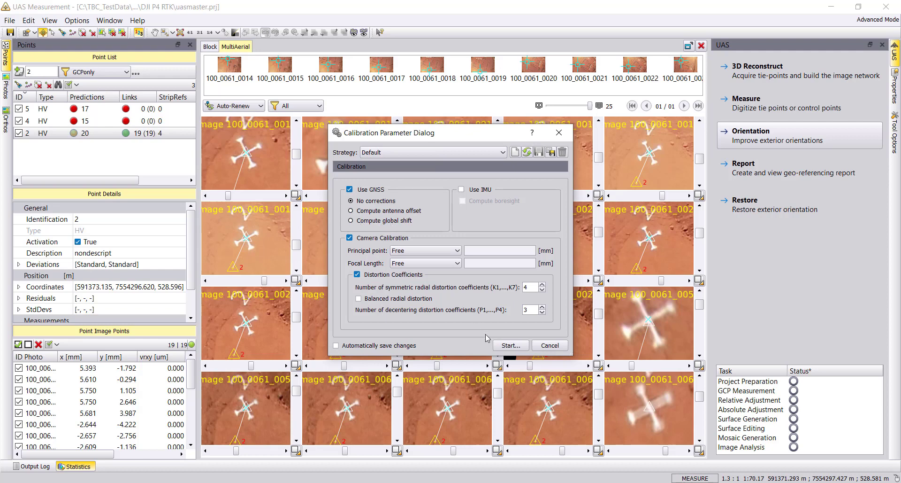
pyautogui.click(550, 346)
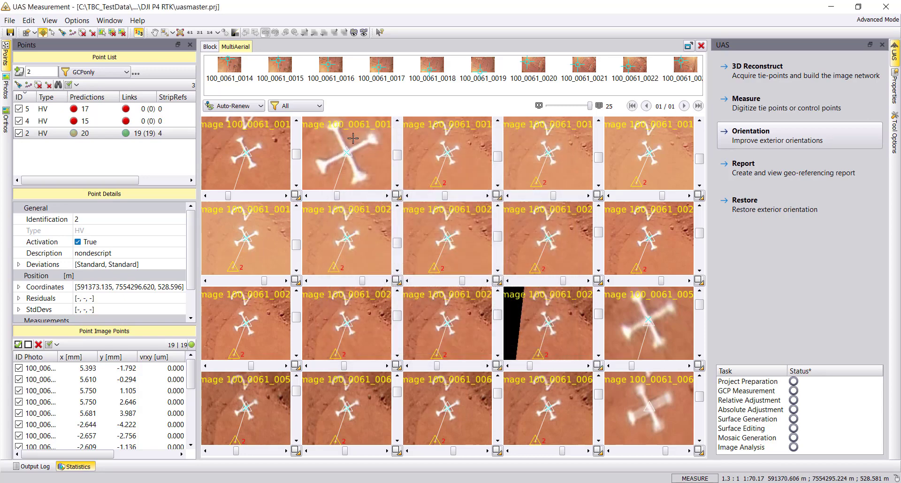
pyautogui.click(10, 24)
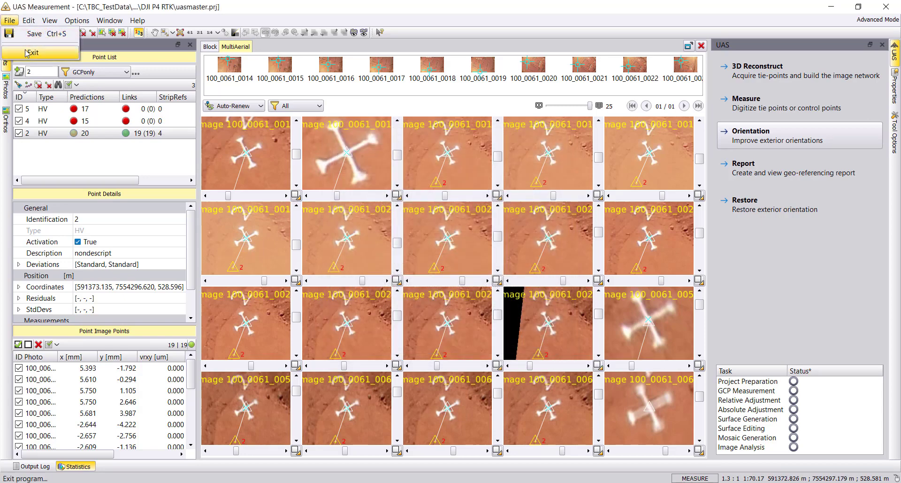
pyautogui.click(27, 50)
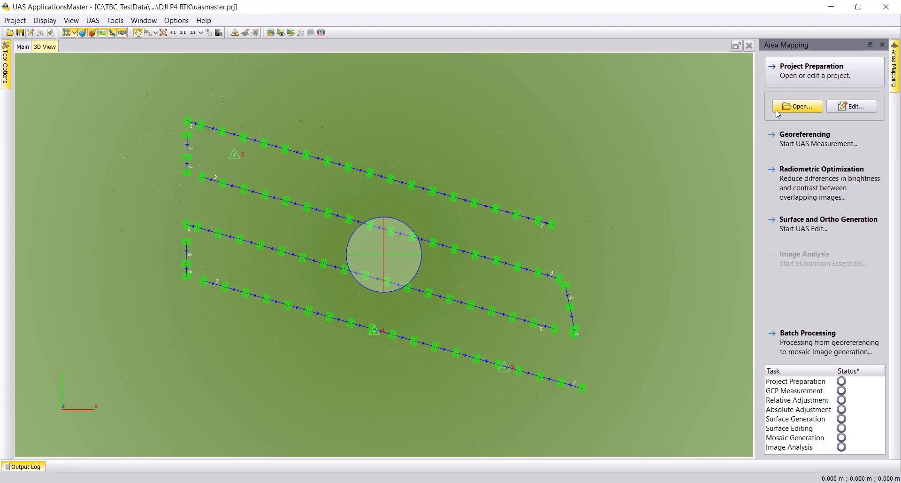
# In the project's points settings, replace the trailing digits of the planimetric, height and manual image point standard deviations with 3
pyautogui.click(841, 106)
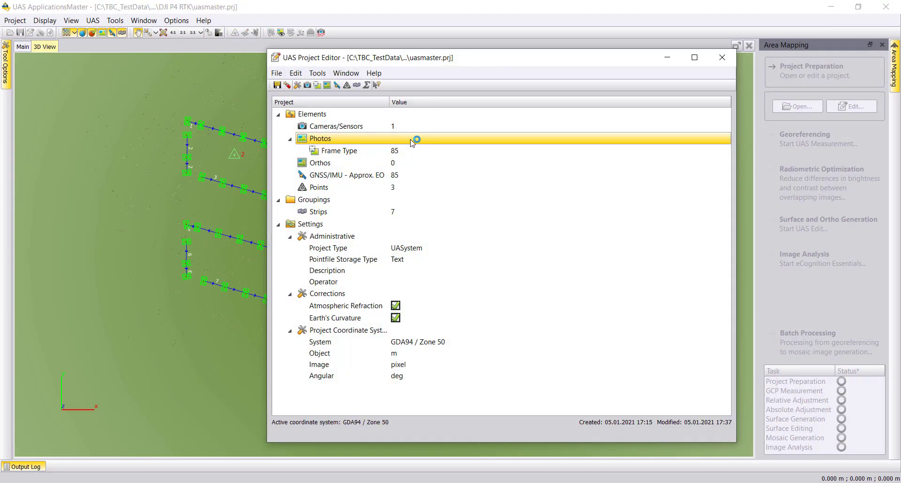
pyautogui.doubleClick(338, 188)
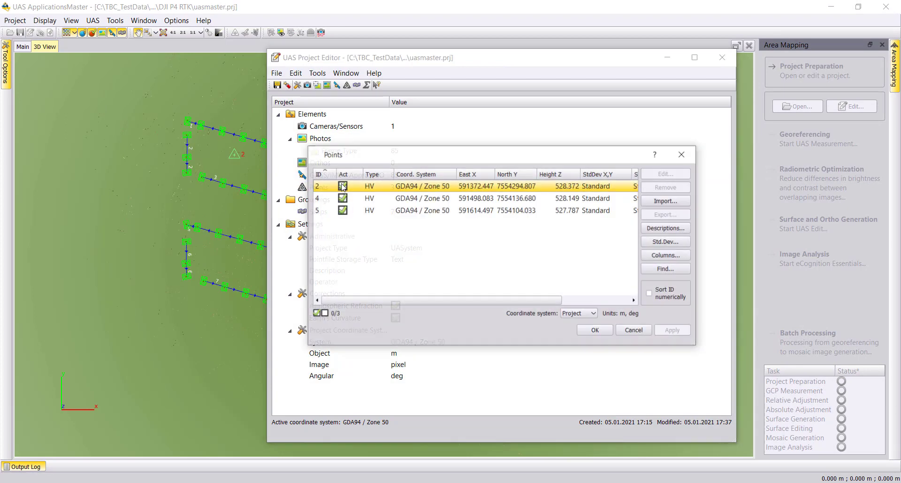
pyautogui.click(667, 241)
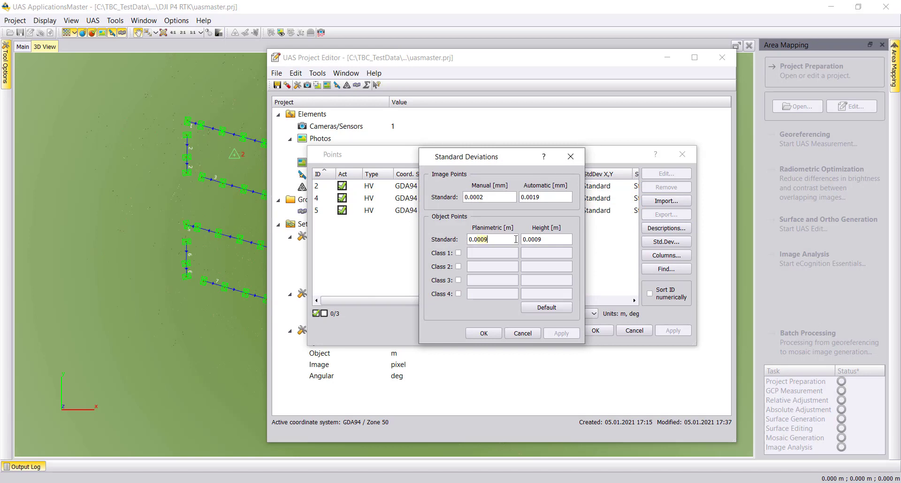
pyautogui.write('3')
pyautogui.write('3')
pyautogui.moveTo(478, 198); pyautogui.dragTo(502, 198)
pyautogui.write('3')
pyautogui.click(485, 333)
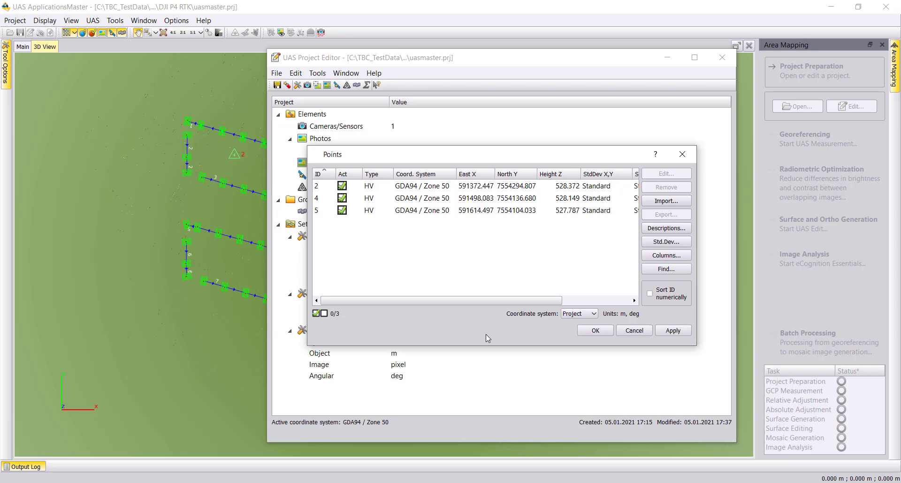
pyautogui.click(601, 331)
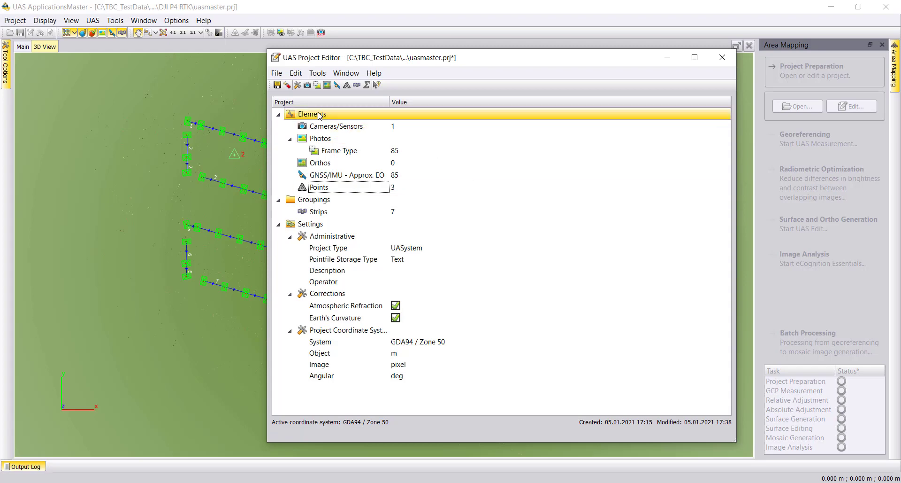
# Save the modified project and exit the UAS Project Editor
pyautogui.click(277, 85)
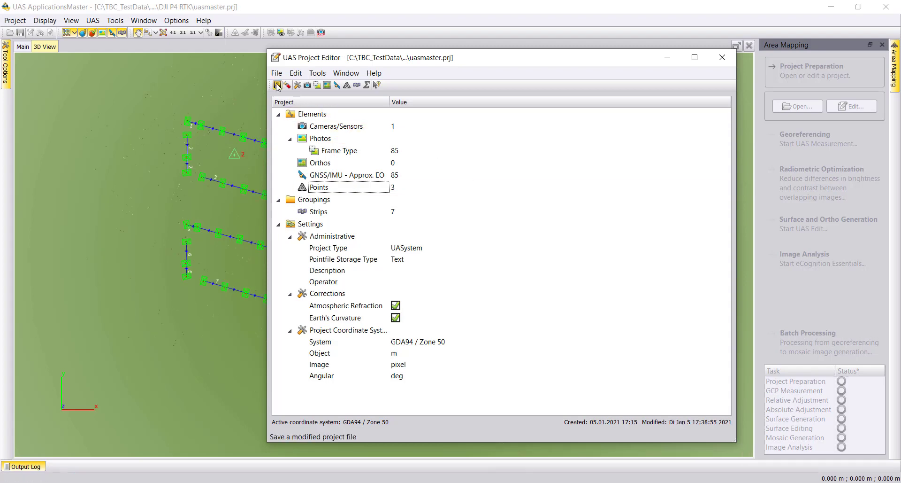
pyautogui.click(276, 73)
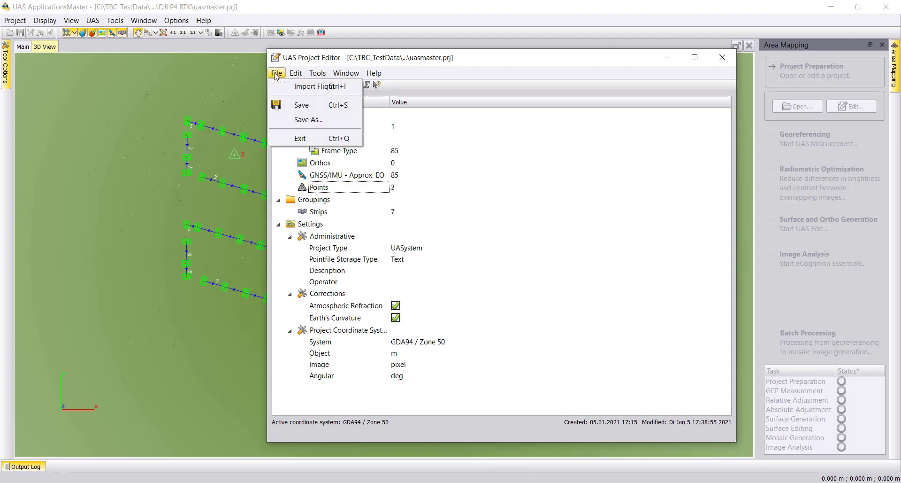
pyautogui.click(298, 139)
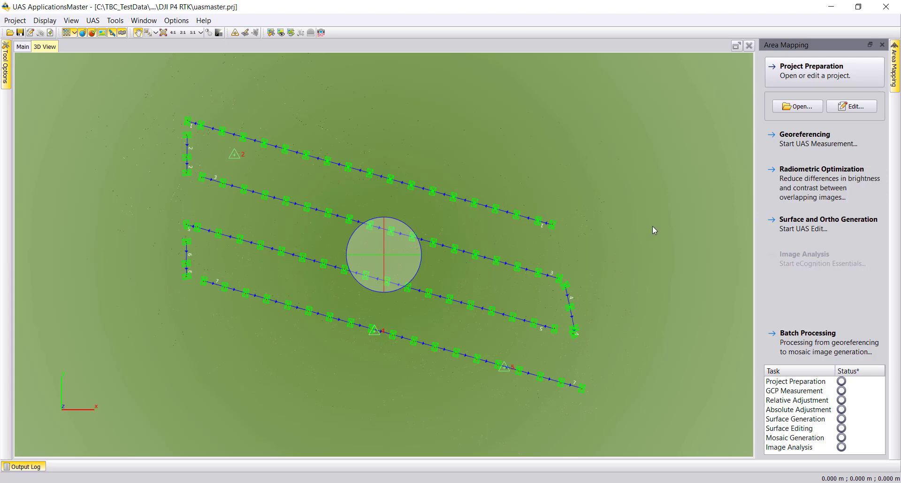
# Run the orientation calibration in UAS Measurement with GNSS computing a global shift and camera calibration disabled, saving the Default strategy
pyautogui.click(805, 139)
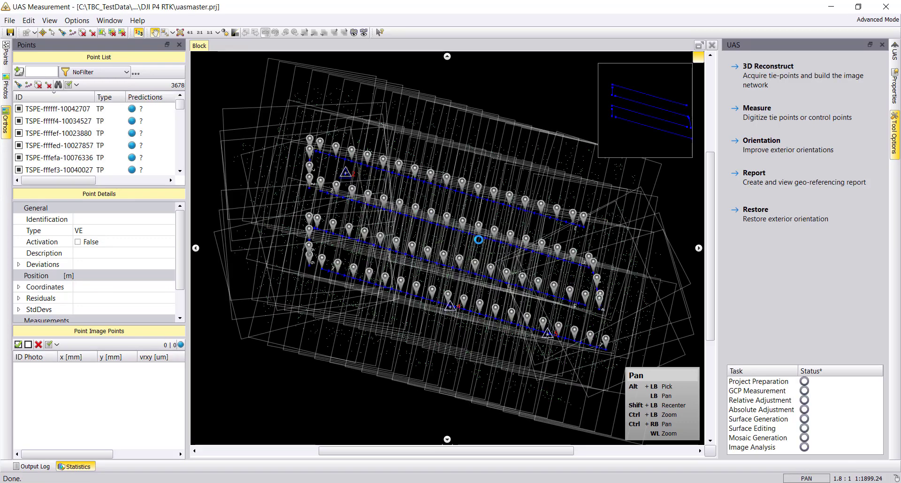
pyautogui.click(752, 144)
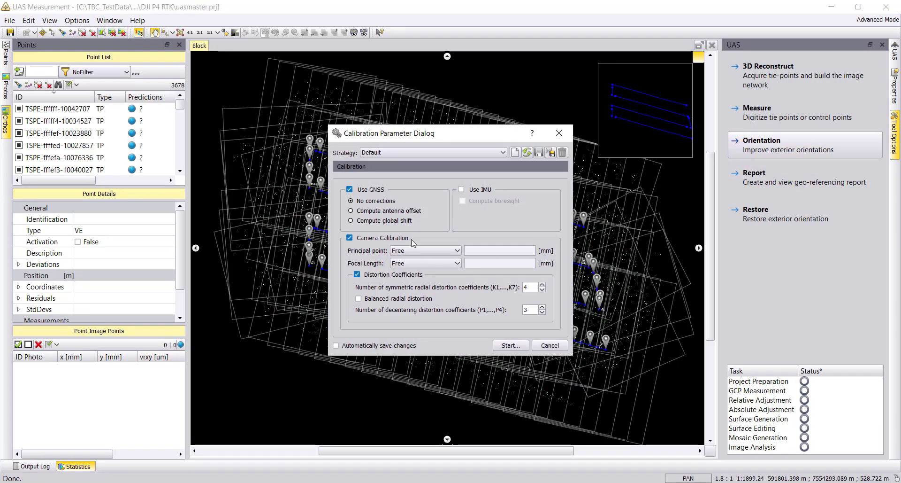
pyautogui.click(390, 222)
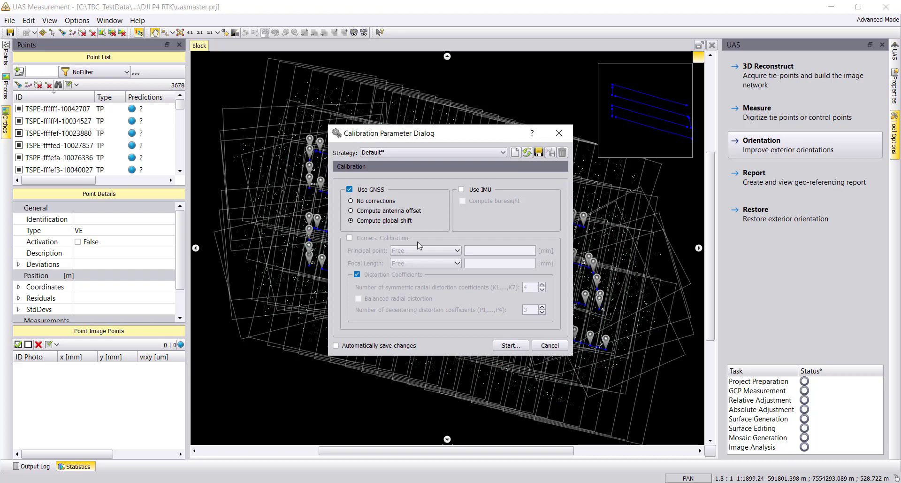
pyautogui.click(539, 153)
pyautogui.click(514, 348)
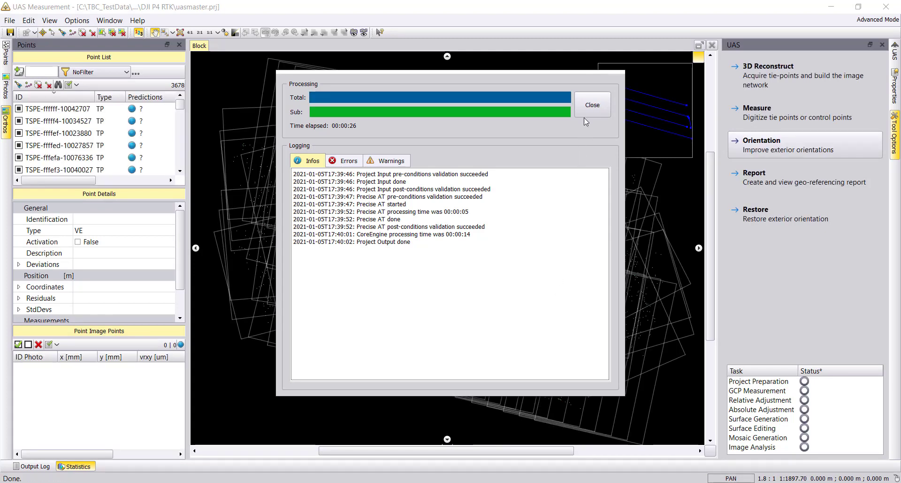
pyautogui.click(592, 104)
# View the georeferencing report, examine its block adjustment settings and block adjustment results, and close the report
pyautogui.click(826, 181)
pyautogui.click(839, 209)
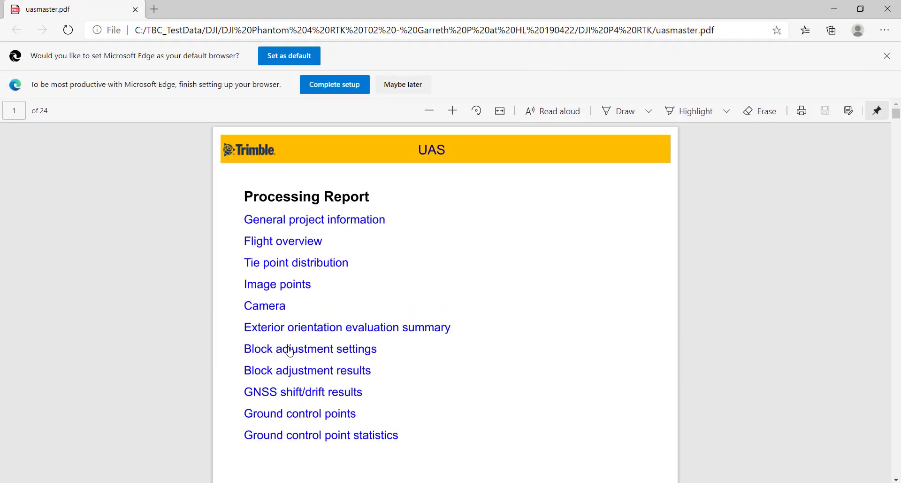
pyautogui.click(289, 349)
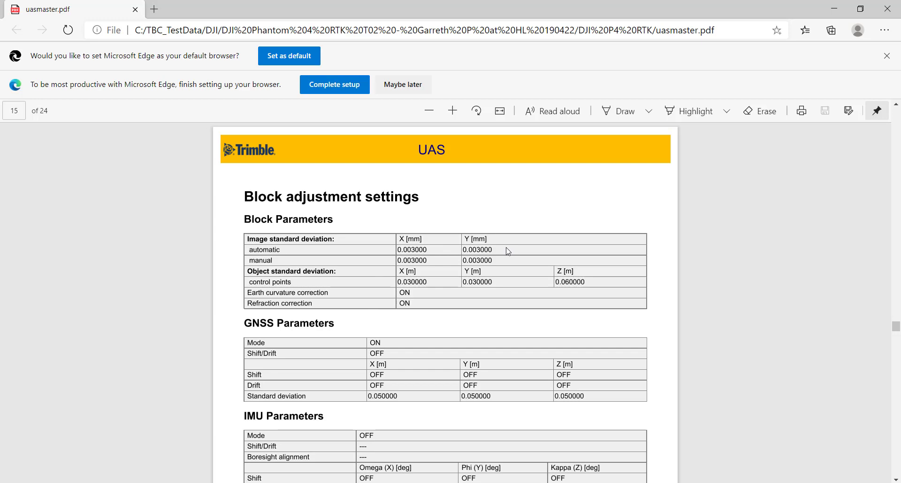
pyautogui.scroll(-3, 511, 252)
pyautogui.scroll(3, 437, 278)
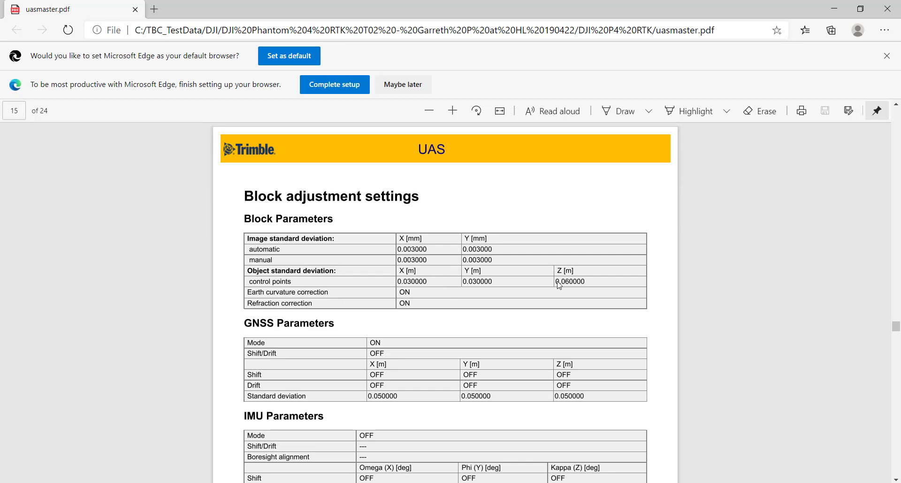
pyautogui.scroll(-12, 568, 284)
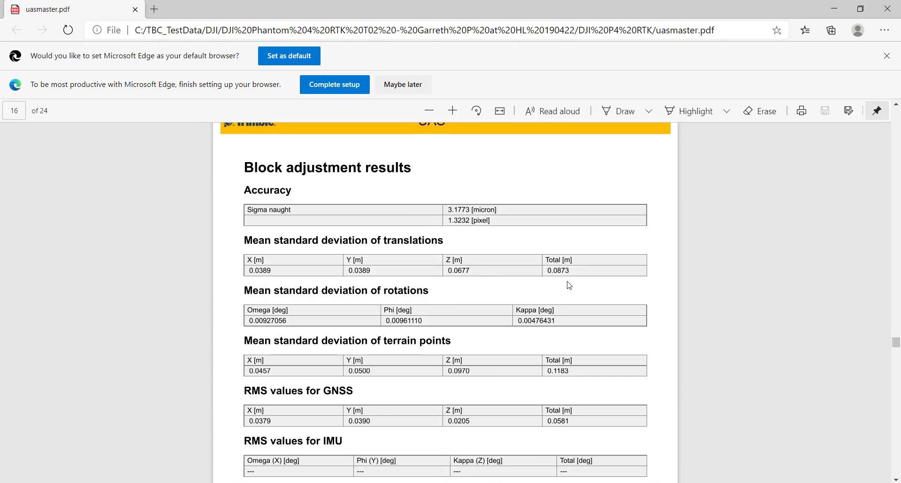
pyautogui.scroll(-1, 569, 284)
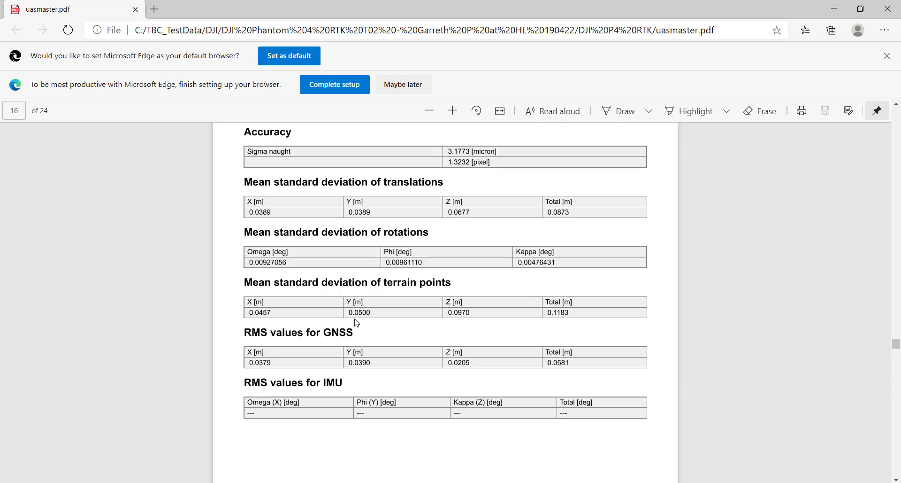
pyautogui.scroll(2, 370, 342)
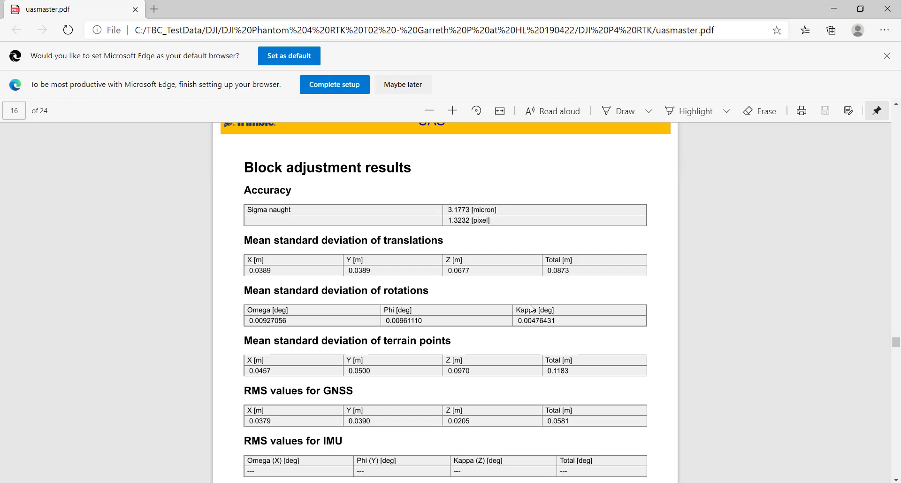
pyautogui.click(886, 11)
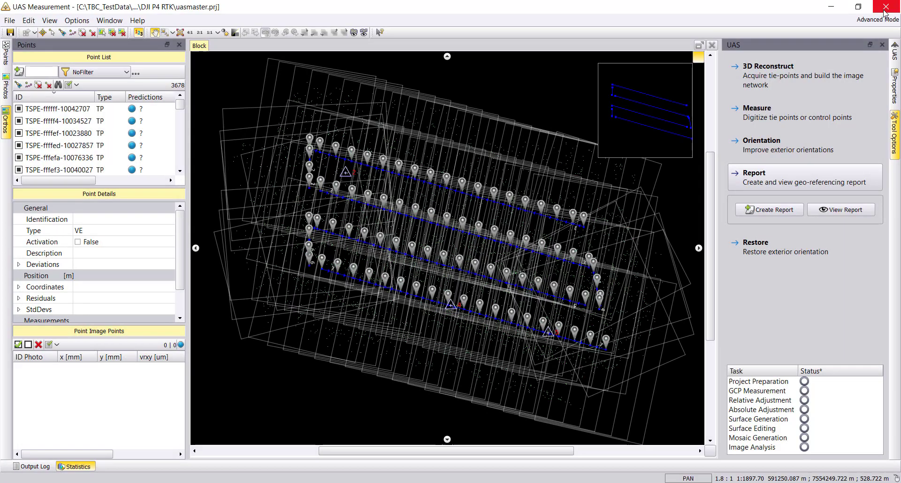
# Filter the point list to GCPonly and inspect the measurements of point 2 in the aerial images at 4:1 zoom
pyautogui.click(93, 73)
pyautogui.click(88, 150)
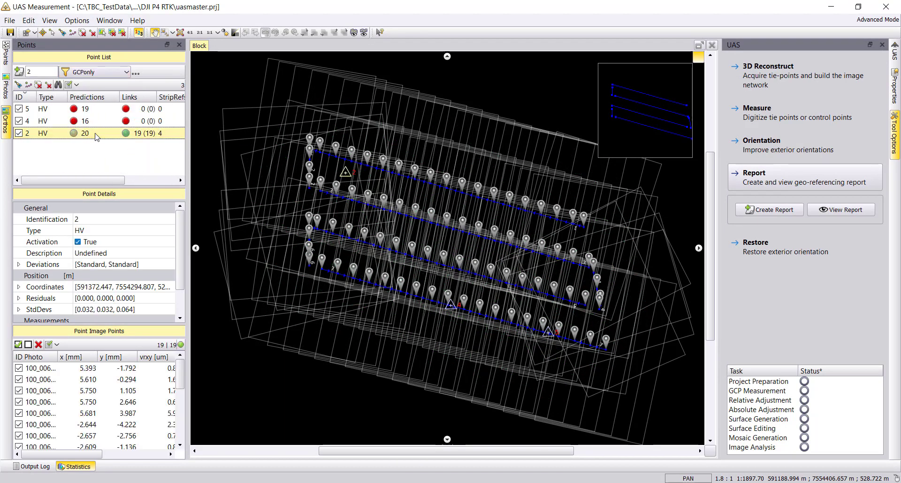
pyautogui.doubleClick(94, 134)
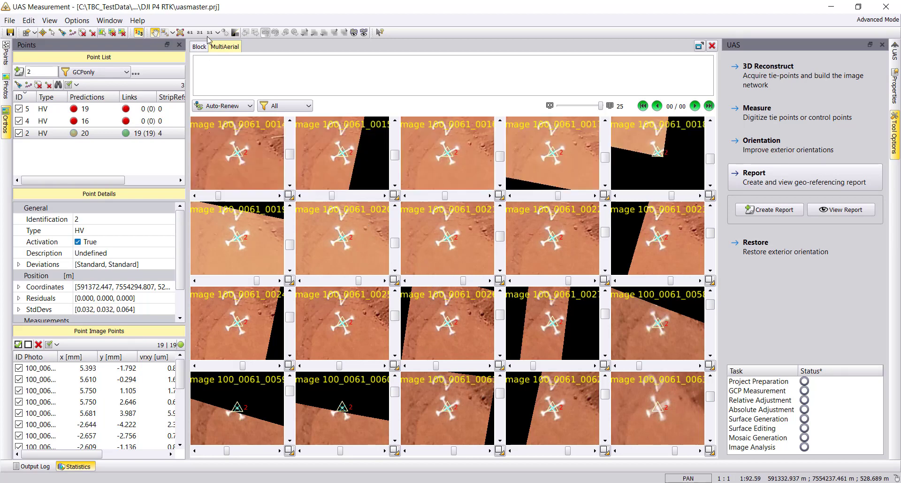
pyautogui.click(190, 33)
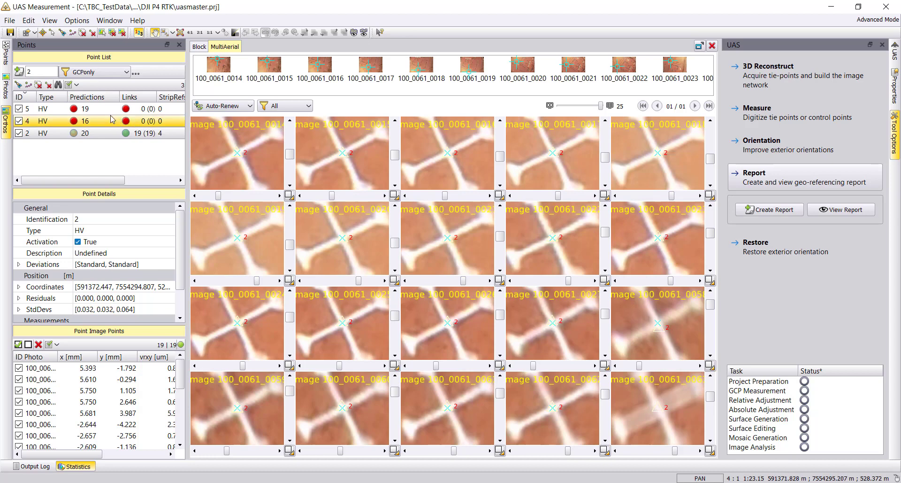
# Inspect the projected positions of ground control points 5 and 4 in their aerial images, and exit UAS Measurement
pyautogui.click(154, 108)
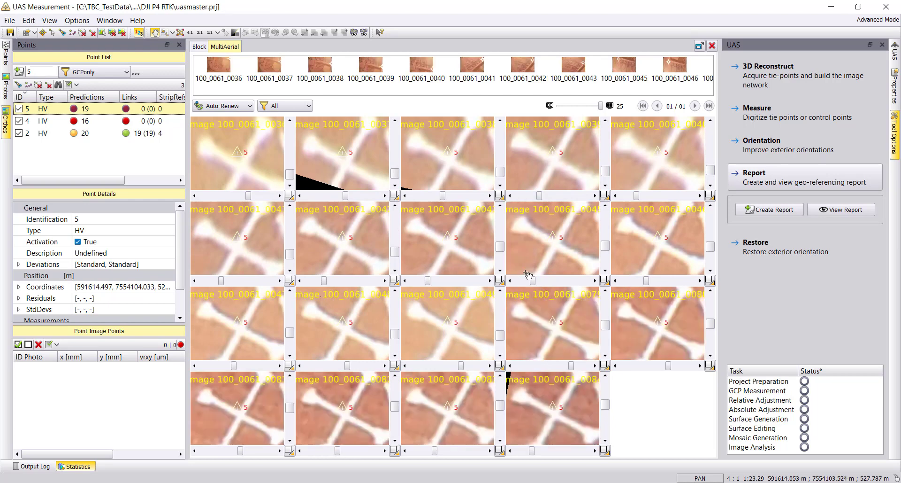
pyautogui.click(92, 122)
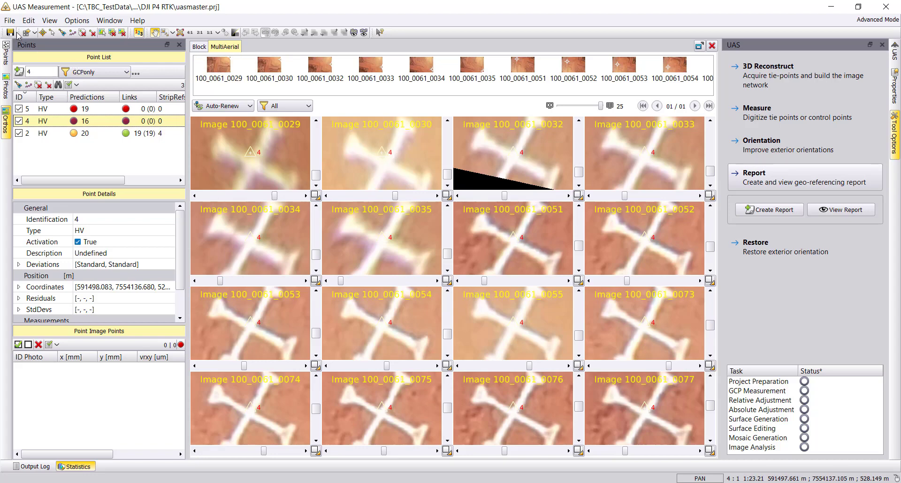
pyautogui.click(9, 20)
pyautogui.click(33, 53)
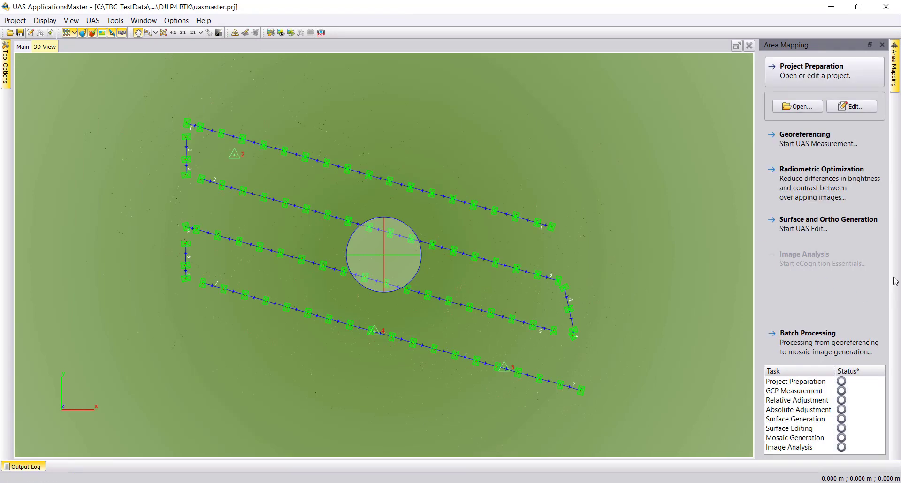
# Open UAS Edit, view the surface generation model types without starting the generation, and exit UAS Edit
pyautogui.click(830, 233)
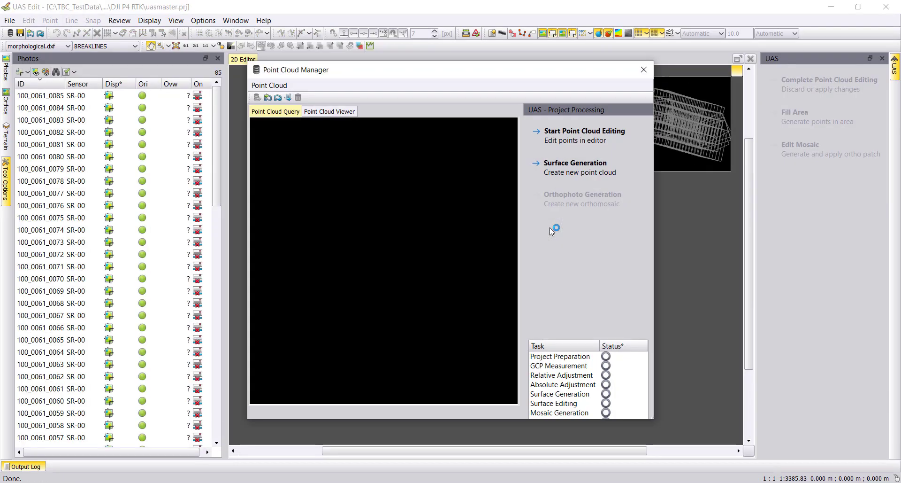
pyautogui.click(575, 167)
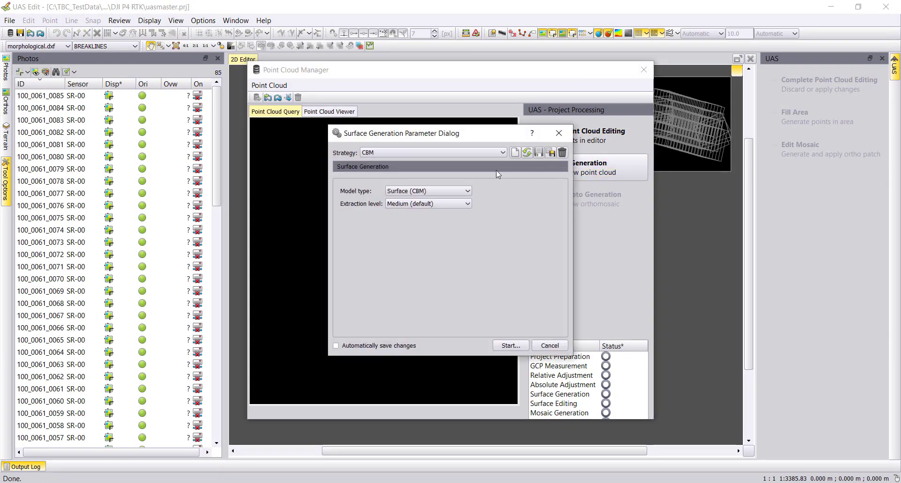
pyautogui.click(455, 196)
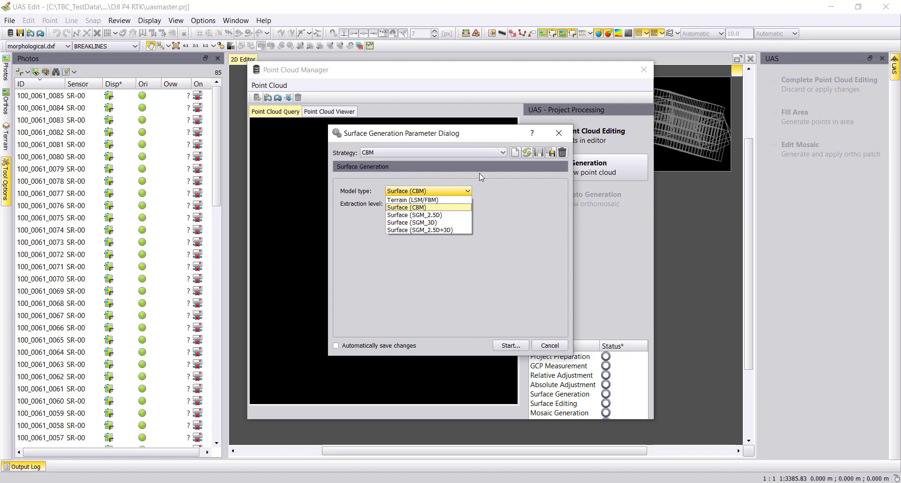
pyautogui.click(480, 135)
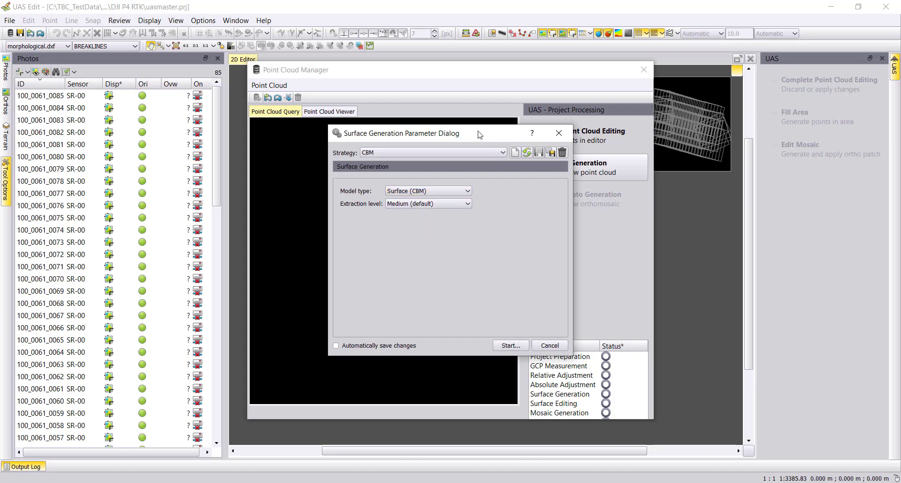
pyautogui.click(549, 347)
pyautogui.click(644, 70)
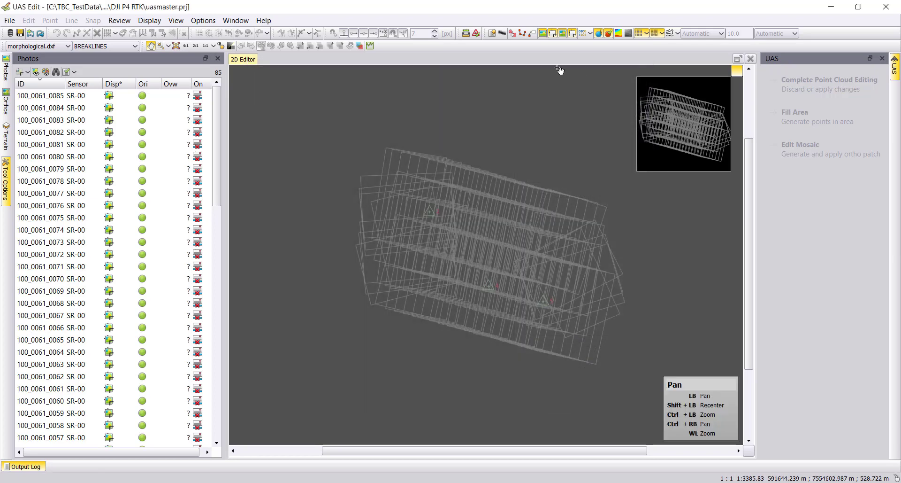
pyautogui.click(9, 20)
pyautogui.click(29, 134)
# Review the export options for sending the project to Trimble Business Center, and cancel without exporting
pyautogui.click(15, 20)
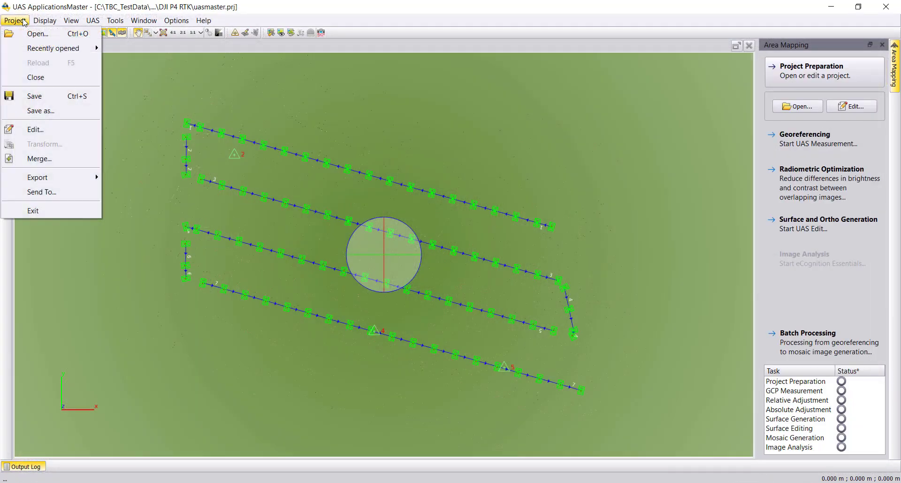
pyautogui.click(46, 191)
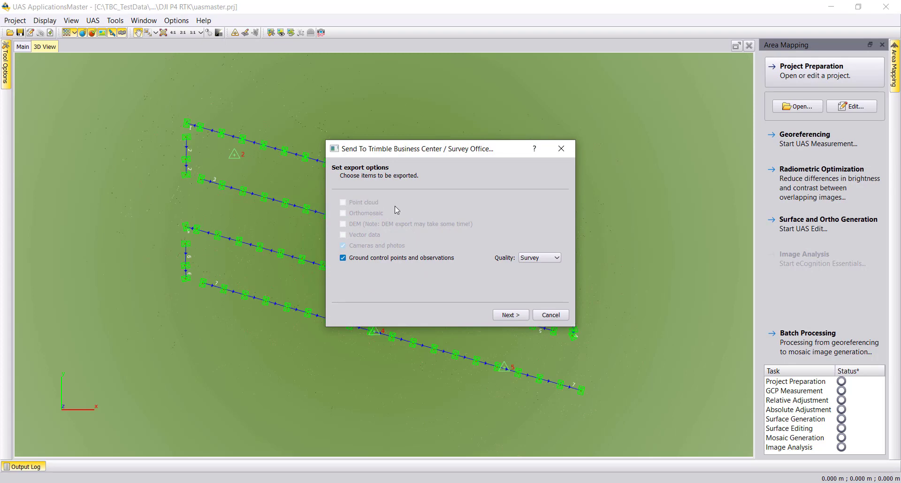
pyautogui.moveTo(394, 212)
pyautogui.click(551, 315)
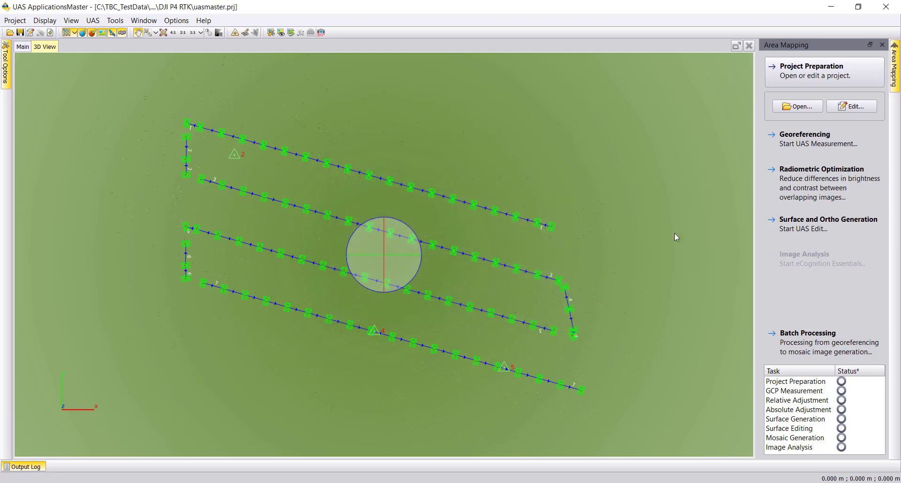
# In UAS Edit, generate a surface point cloud with the FBM strategy and create an orthomosaic using all point cloud layers
pyautogui.click(803, 228)
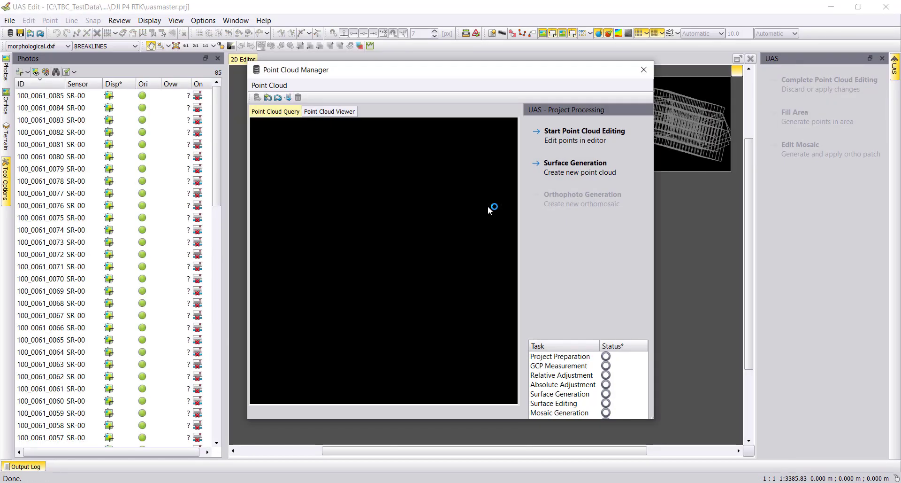
pyautogui.click(562, 175)
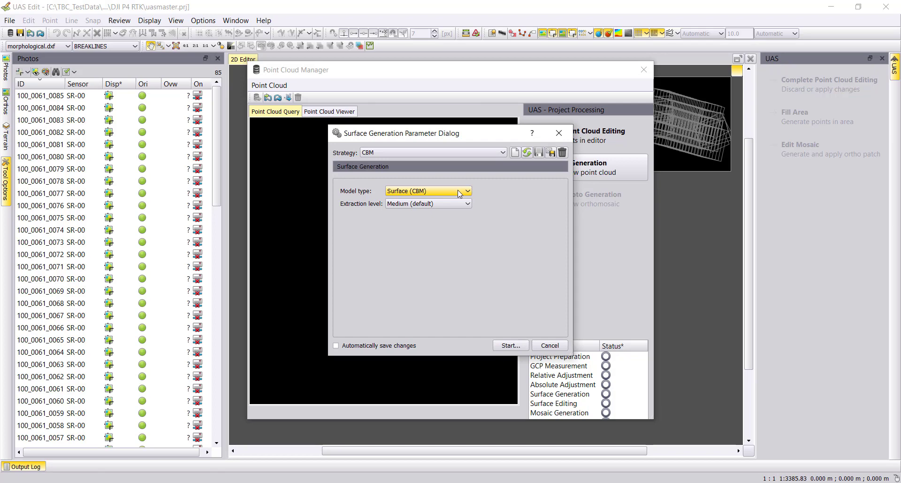
pyautogui.click(488, 155)
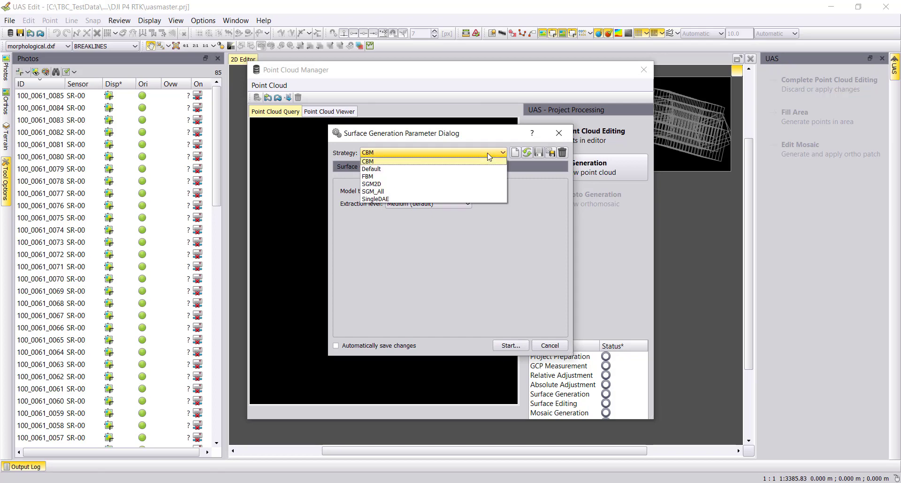
pyautogui.click(388, 176)
pyautogui.press('Return')
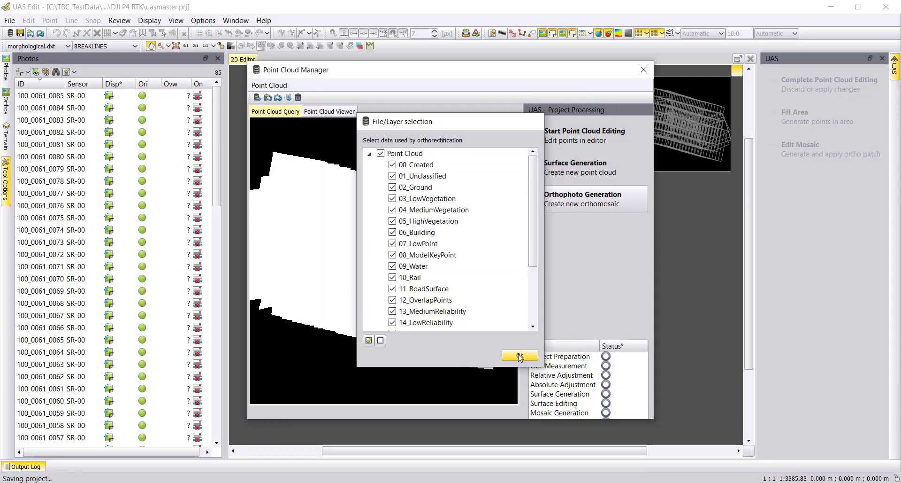
pyautogui.click(520, 355)
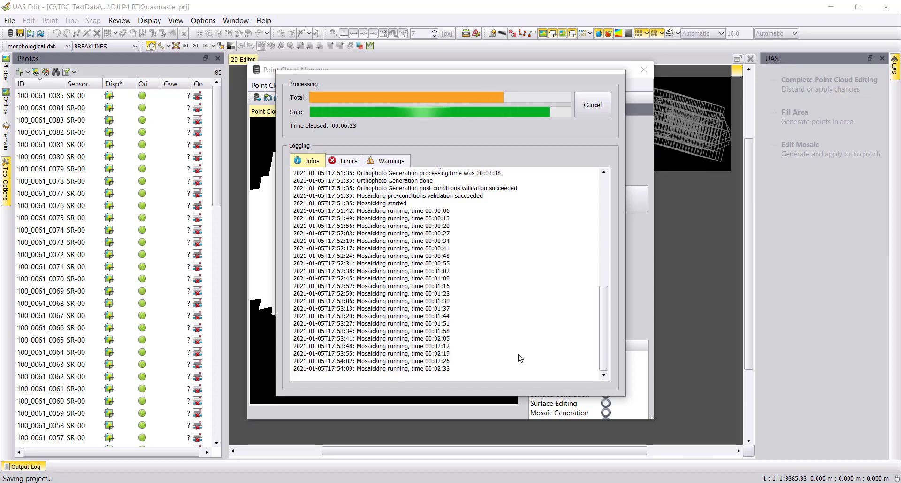
# In Trimble Business Center, hide the Points layer and the uasmaster_pointcloud scan, and inspect the uasmaster_mosaic image up close
pyautogui.click(15, 20)
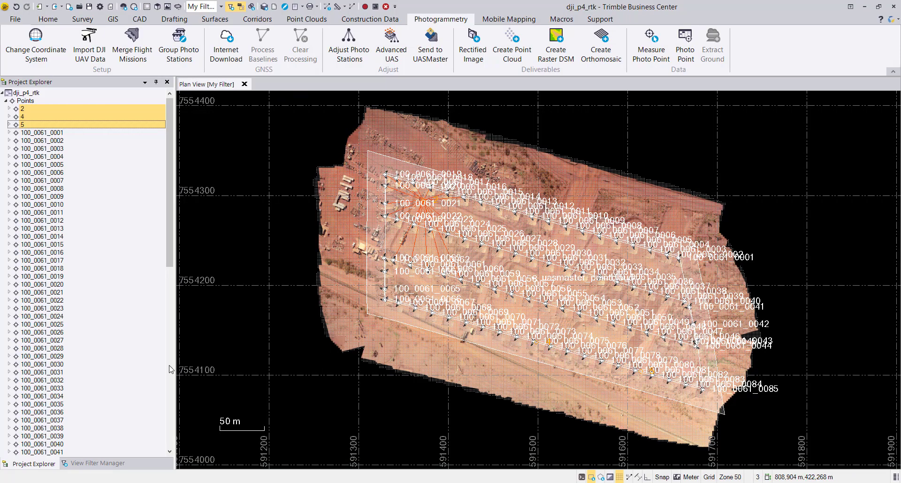
pyautogui.click(93, 463)
pyautogui.click(29, 276)
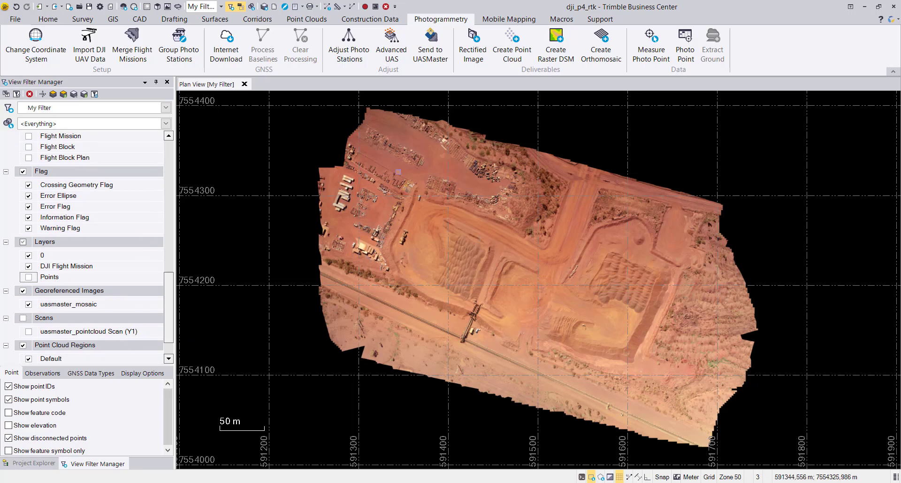
pyautogui.scroll(5, 454, 223)
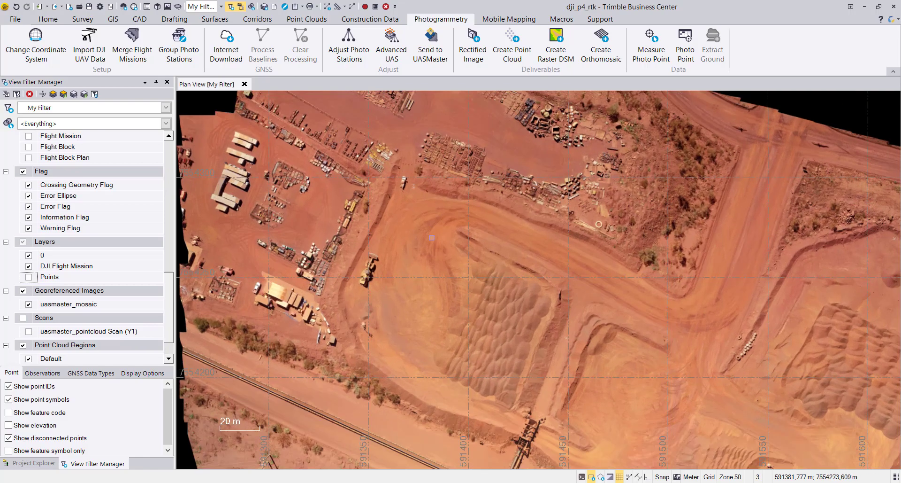
pyautogui.scroll(3, 433, 267)
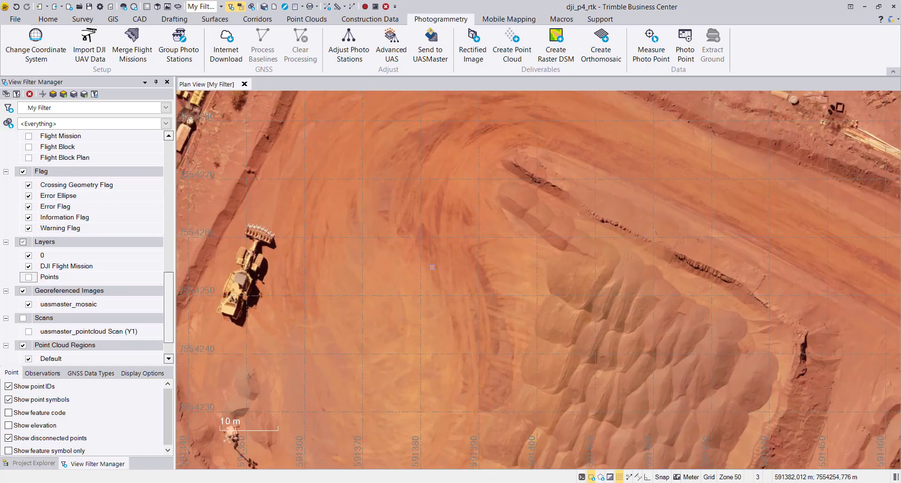
pyautogui.scroll(1, 583, 323)
pyautogui.scroll(2, 583, 322)
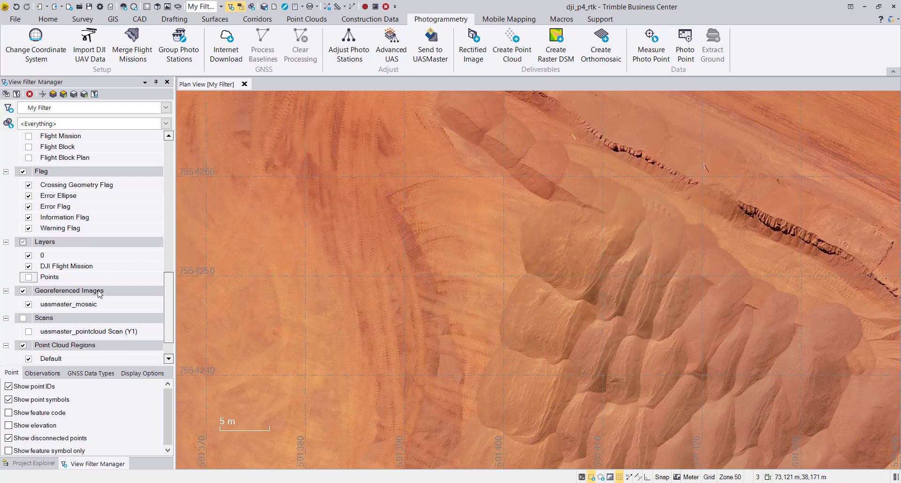
# Show the uasmaster_pointcloud scan again and view it from a low oblique angle in a 3D view
pyautogui.click(28, 331)
pyautogui.click(49, 19)
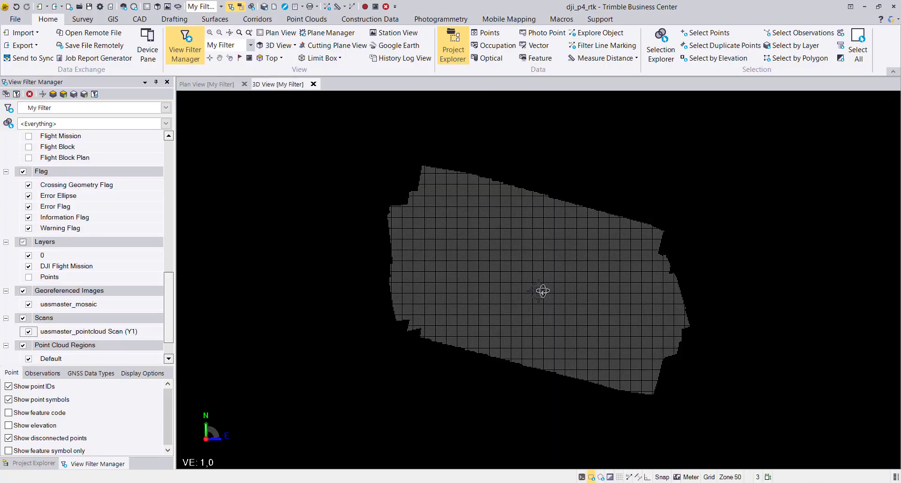
pyautogui.moveTo(543, 291); pyautogui.dragTo(478, 247)
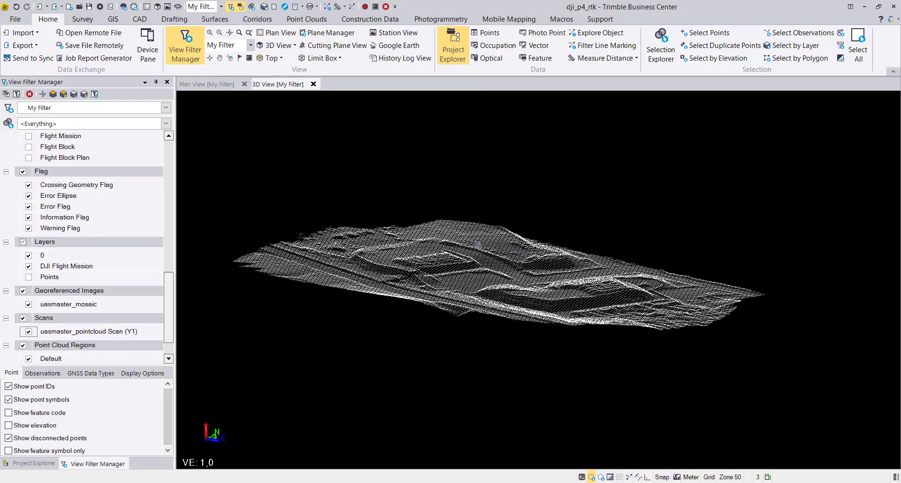
# Return to the plan view and examine the whole mosaic with the point cloud overlaid
pyautogui.click(216, 84)
pyautogui.scroll(-5, 544, 329)
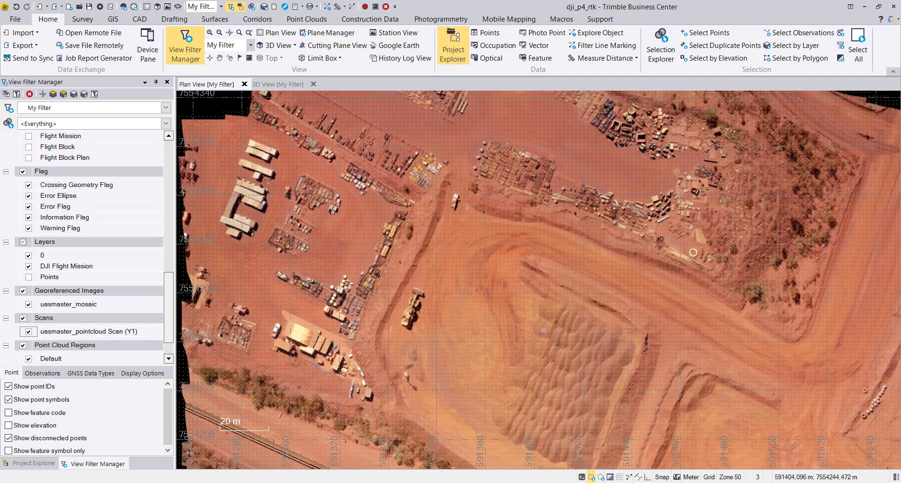
pyautogui.scroll(-3, 543, 330)
pyautogui.moveTo(591, 340); pyautogui.dragTo(524, 286, button='middle')
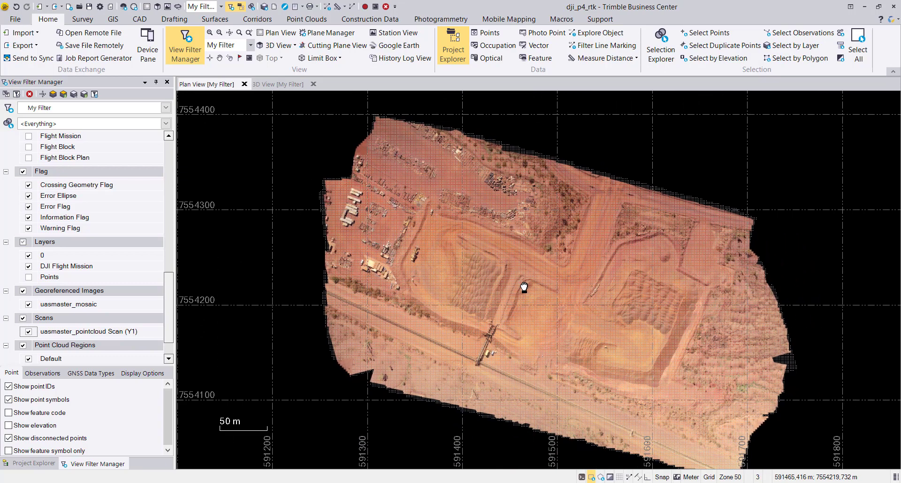